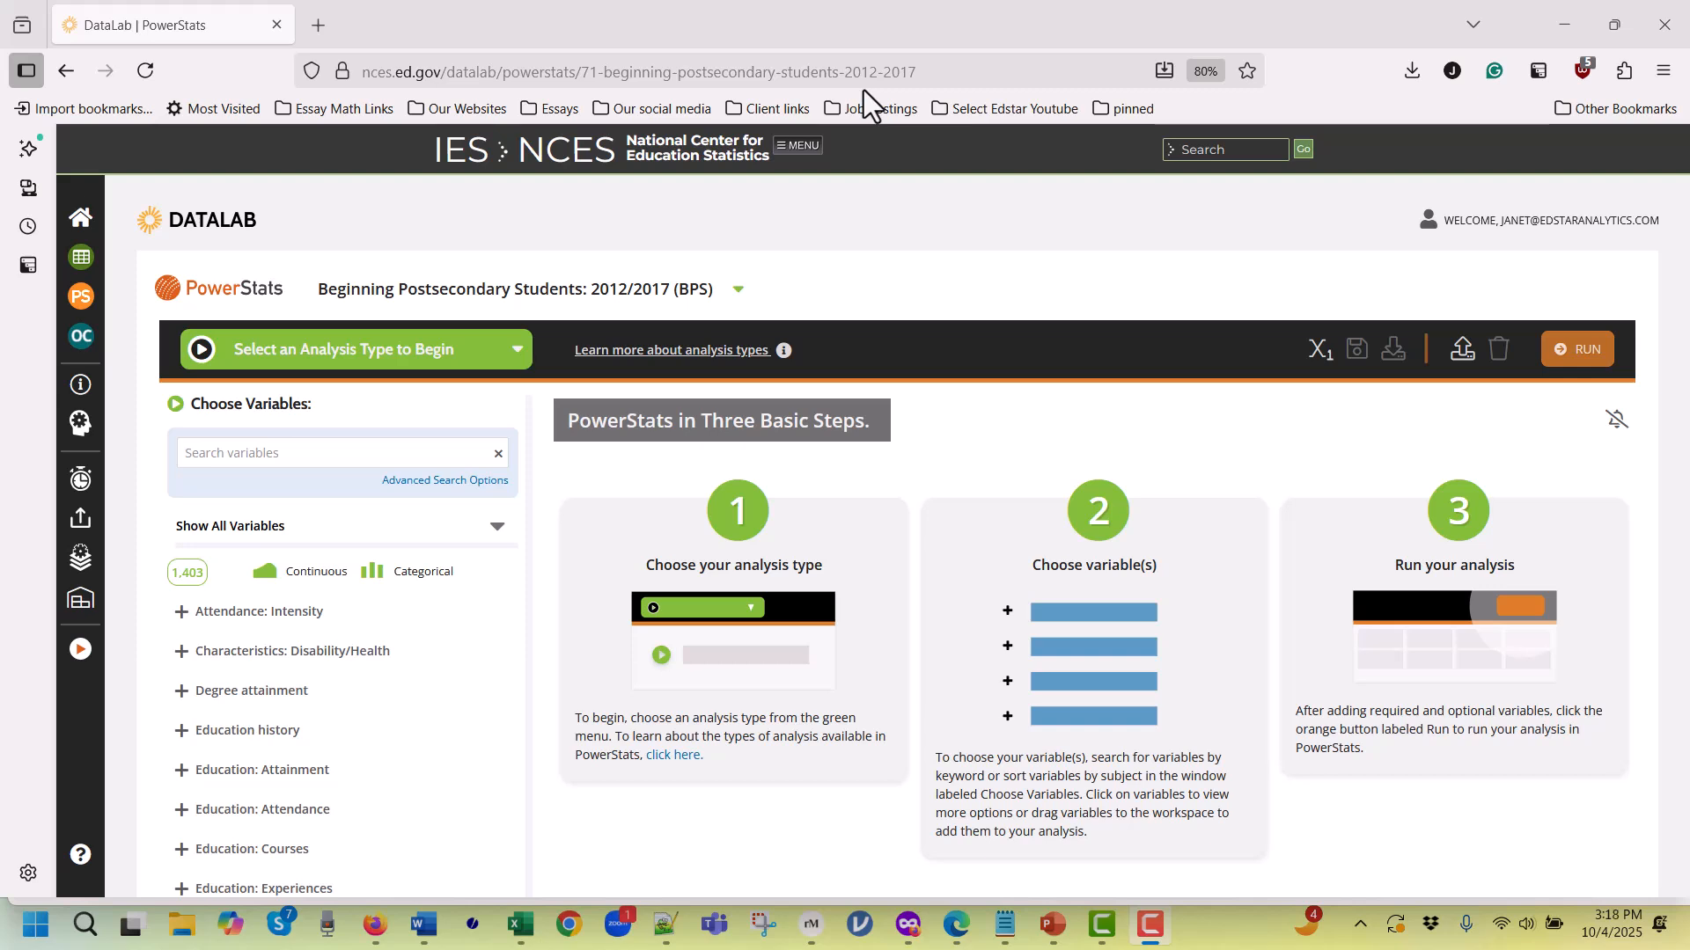
# - Set up a Logistic Regression filtered by the through-2017 transfer variable to the "Transferred to 4-year institution" category
pyautogui.click(520, 350)
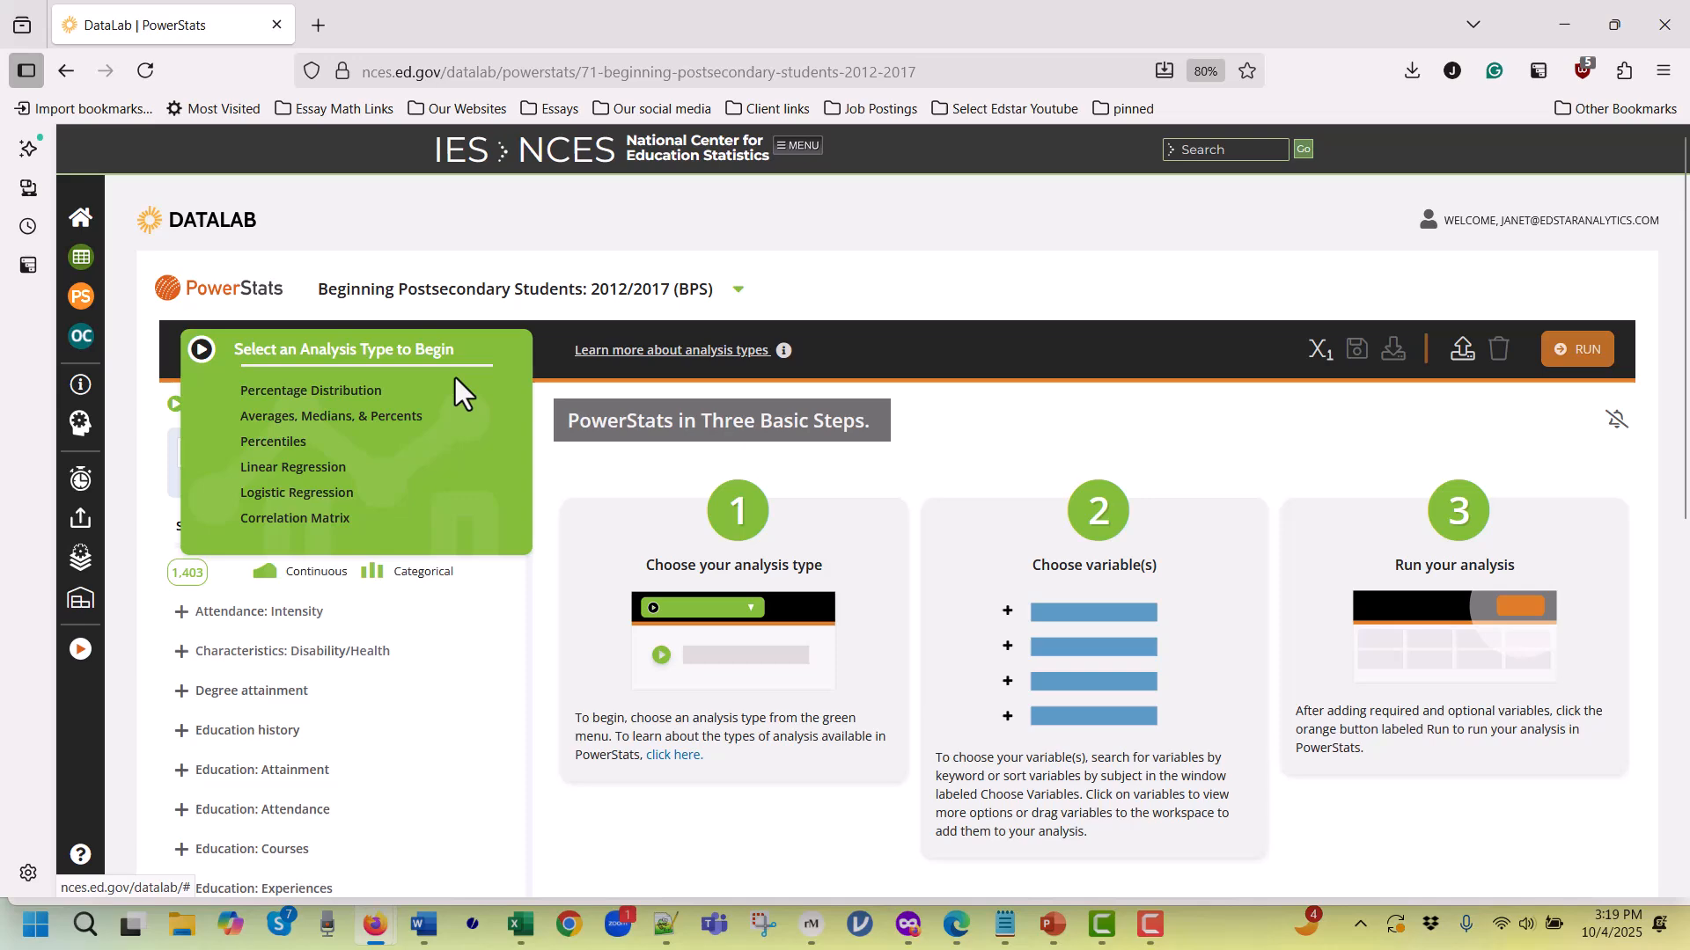
pyautogui.click(299, 493)
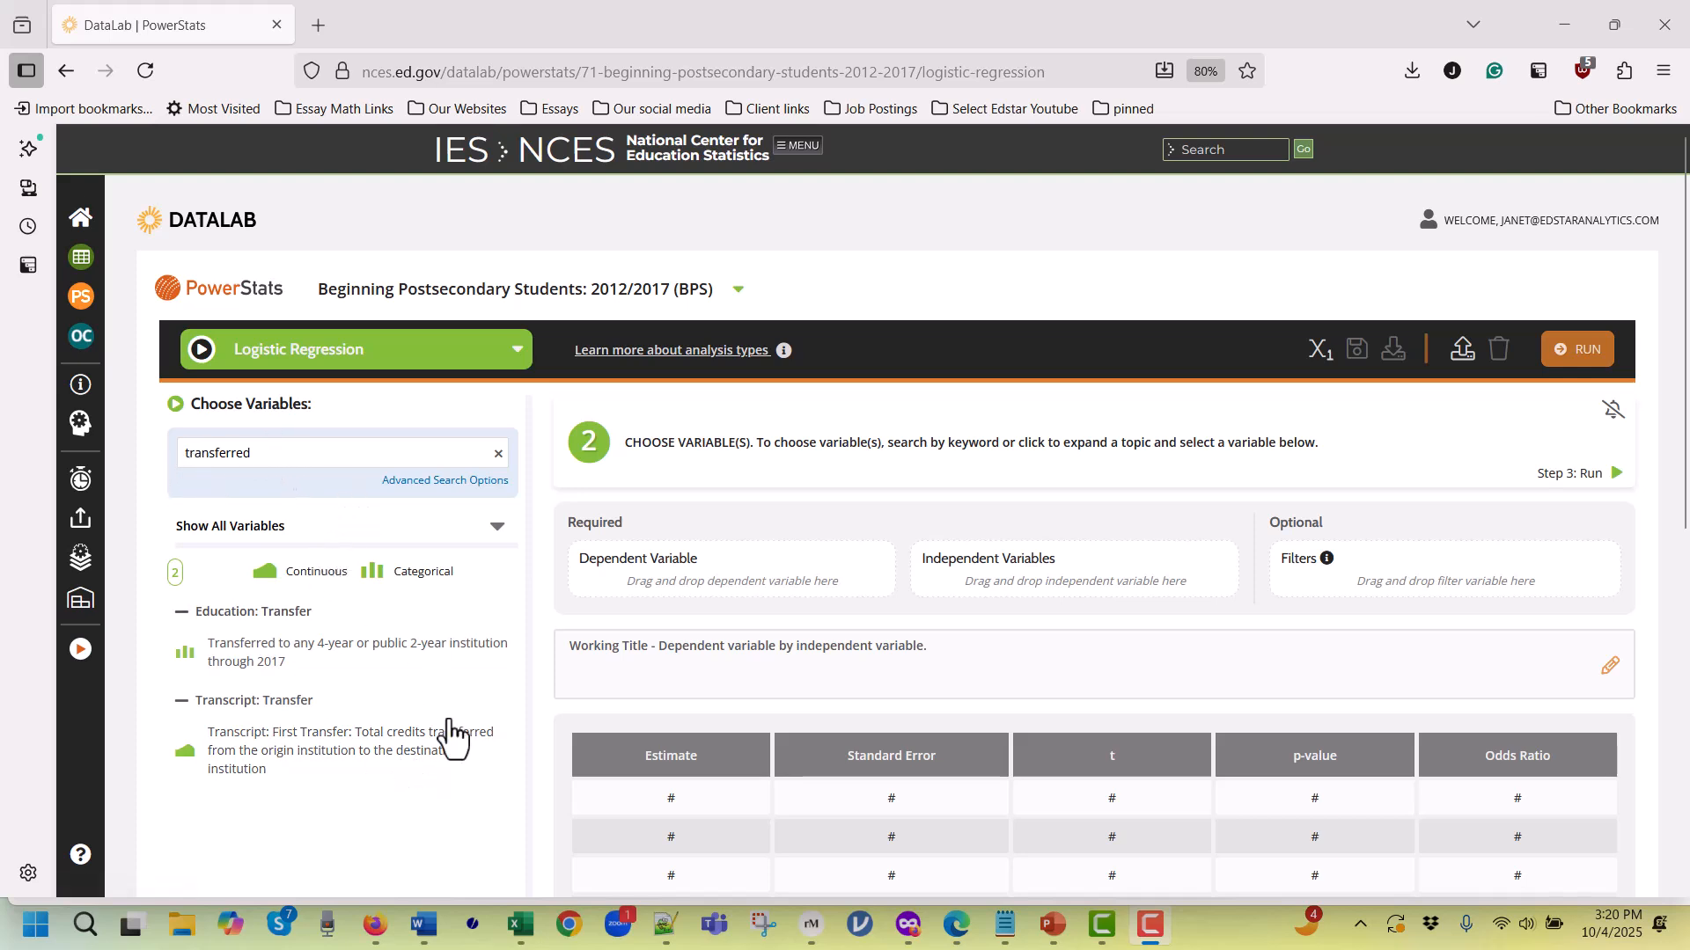
pyautogui.click(250, 675)
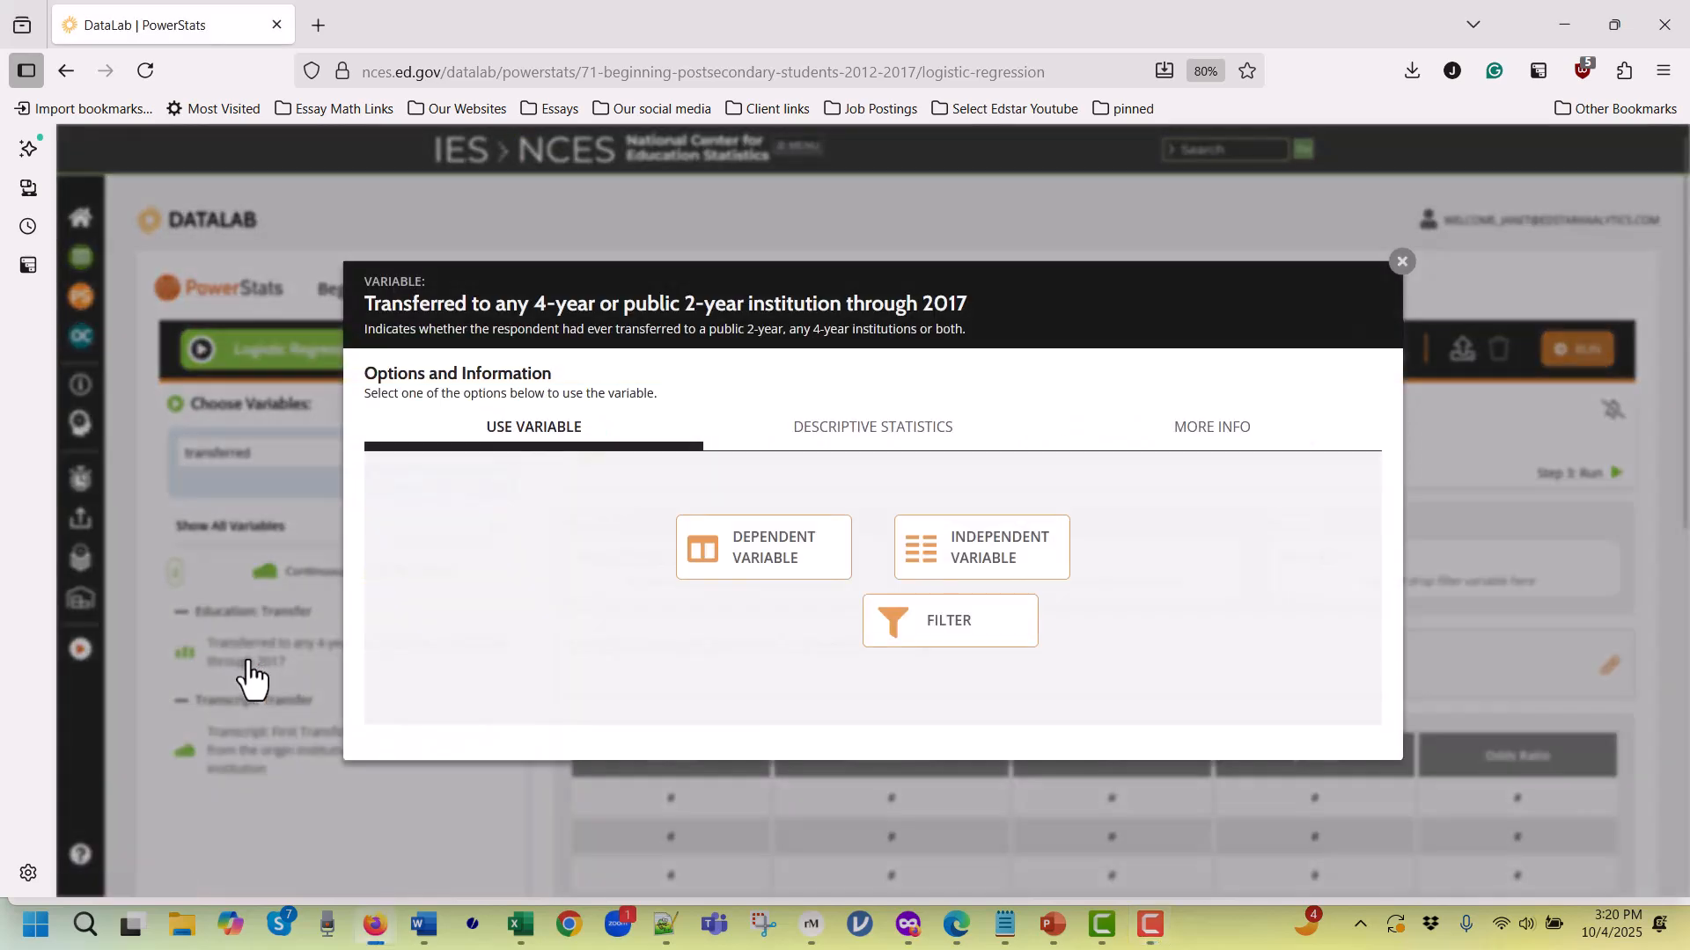
pyautogui.click(979, 632)
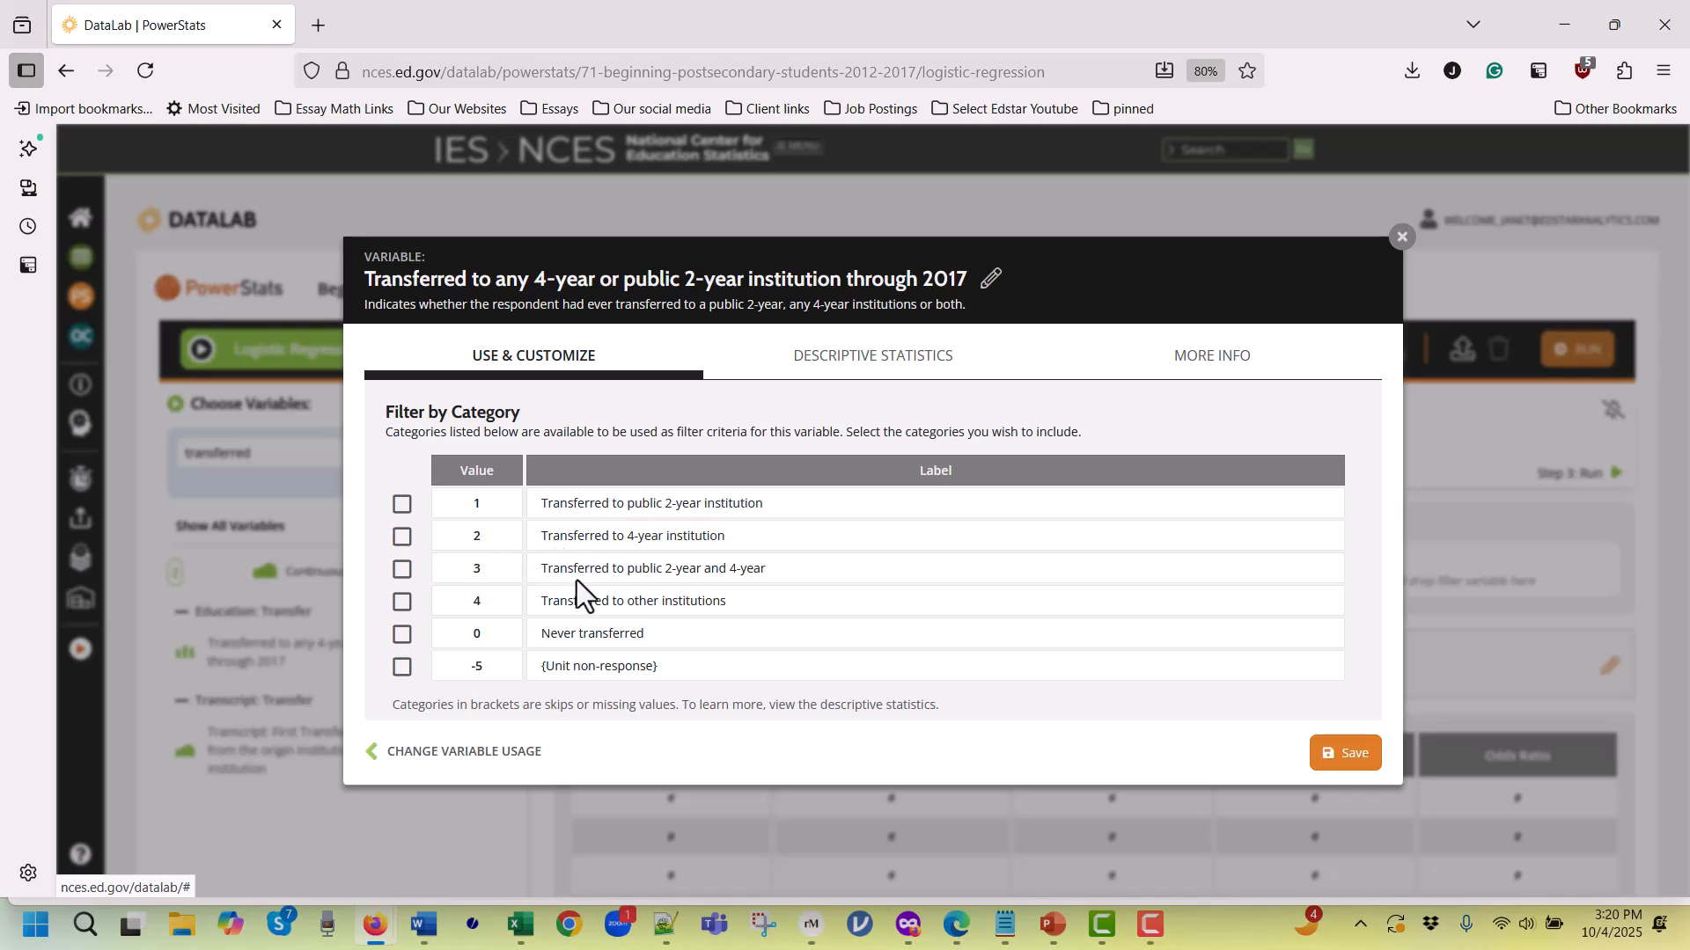
pyautogui.click(403, 540)
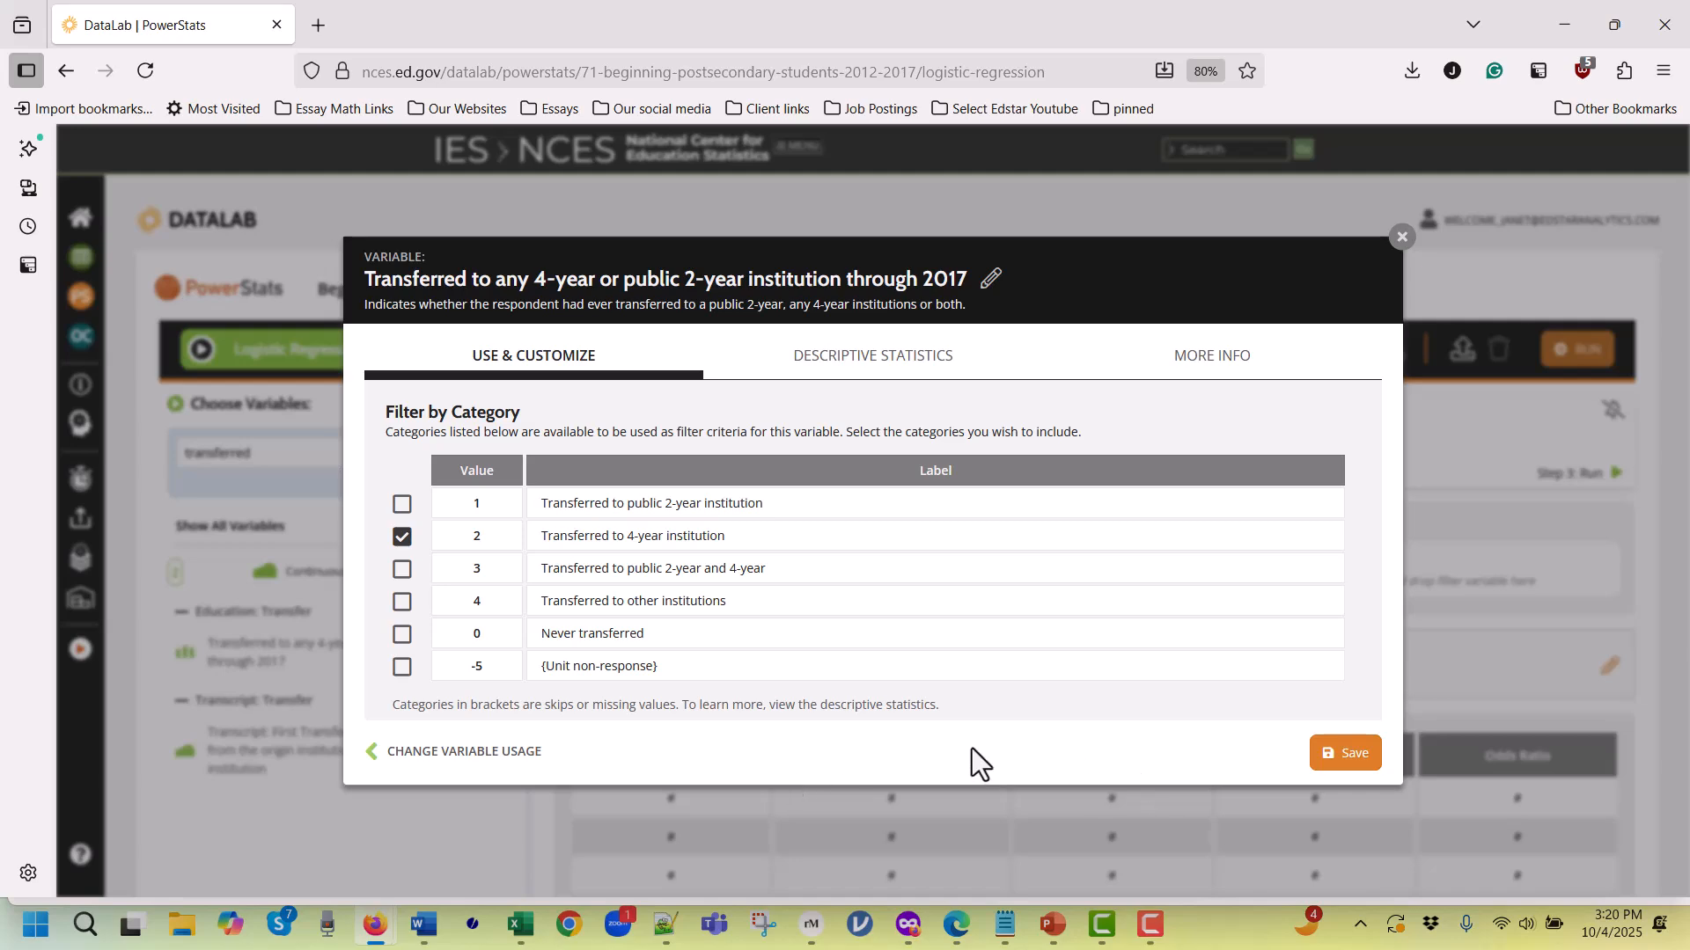
pyautogui.click(1368, 760)
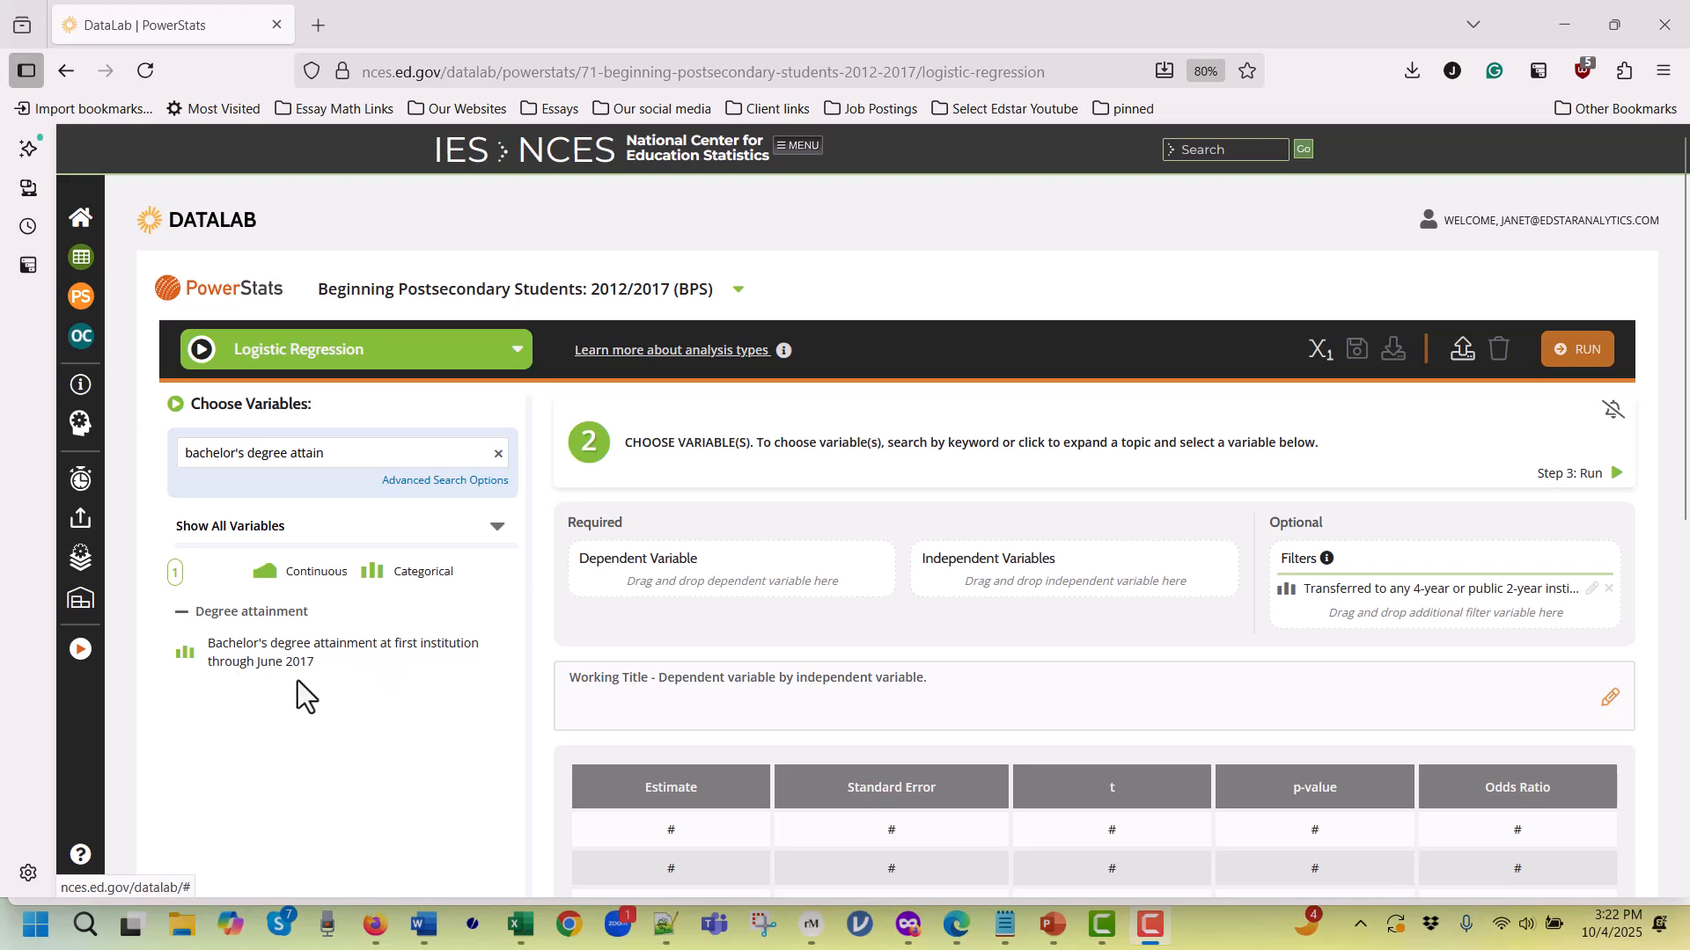
# - Use Bachelor's degree attainment at first institution through June 2017 as the dependent variable, grouping values 1 and 2 as "Degree"
pyautogui.click(286, 652)
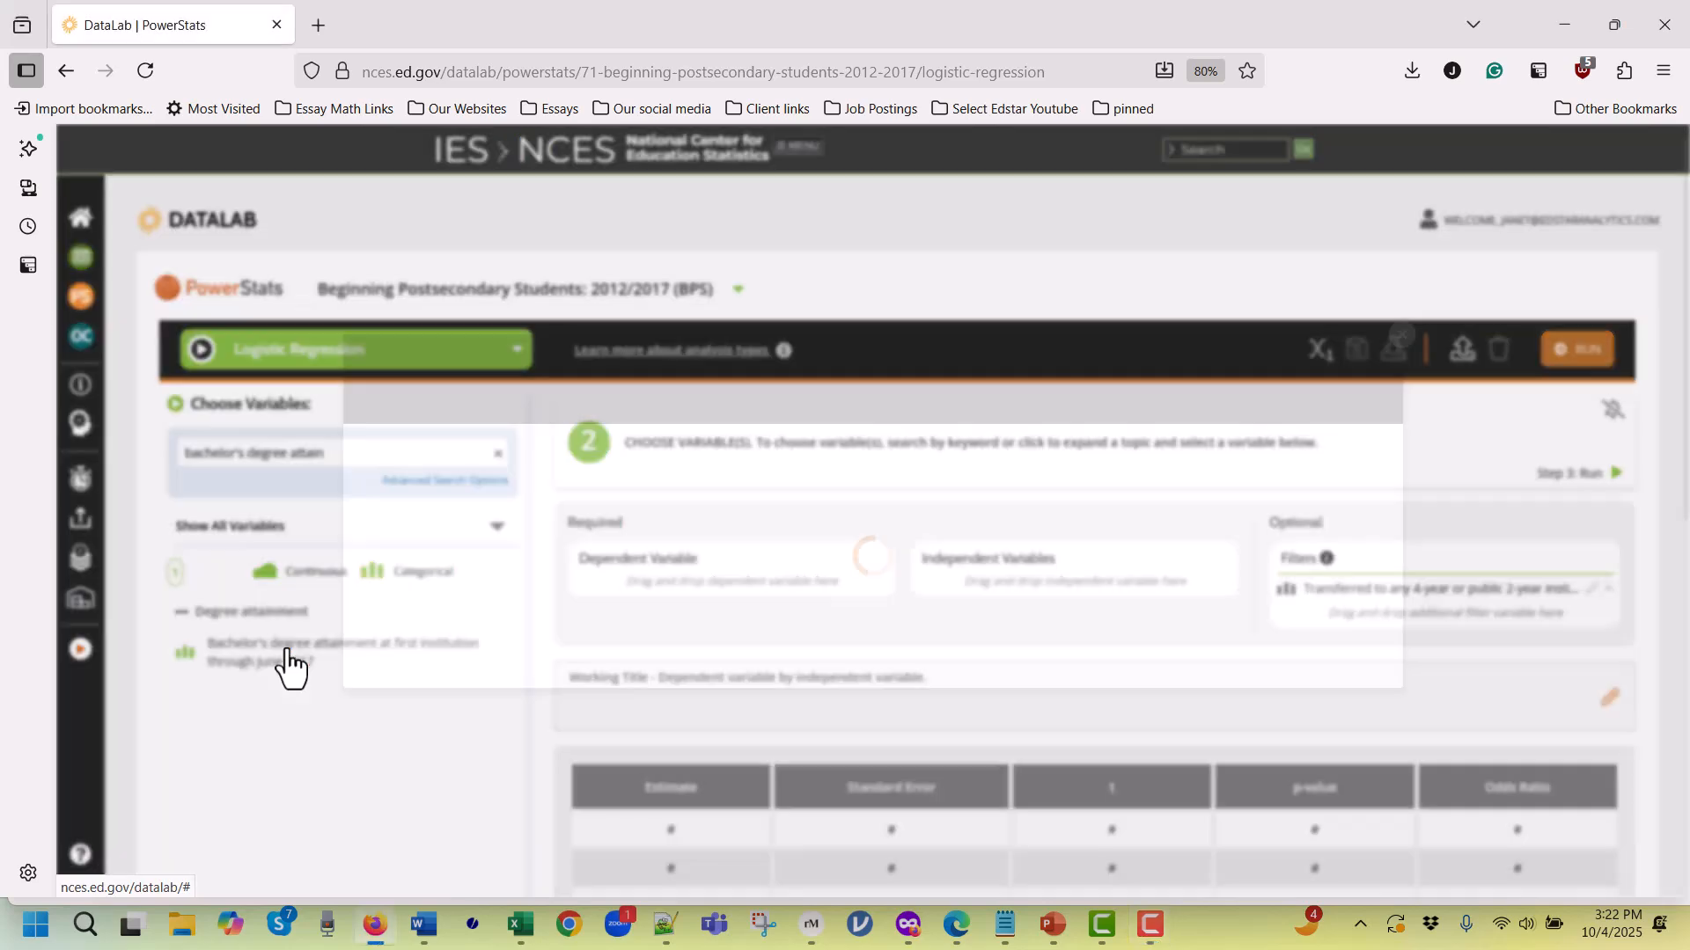
pyautogui.click(800, 573)
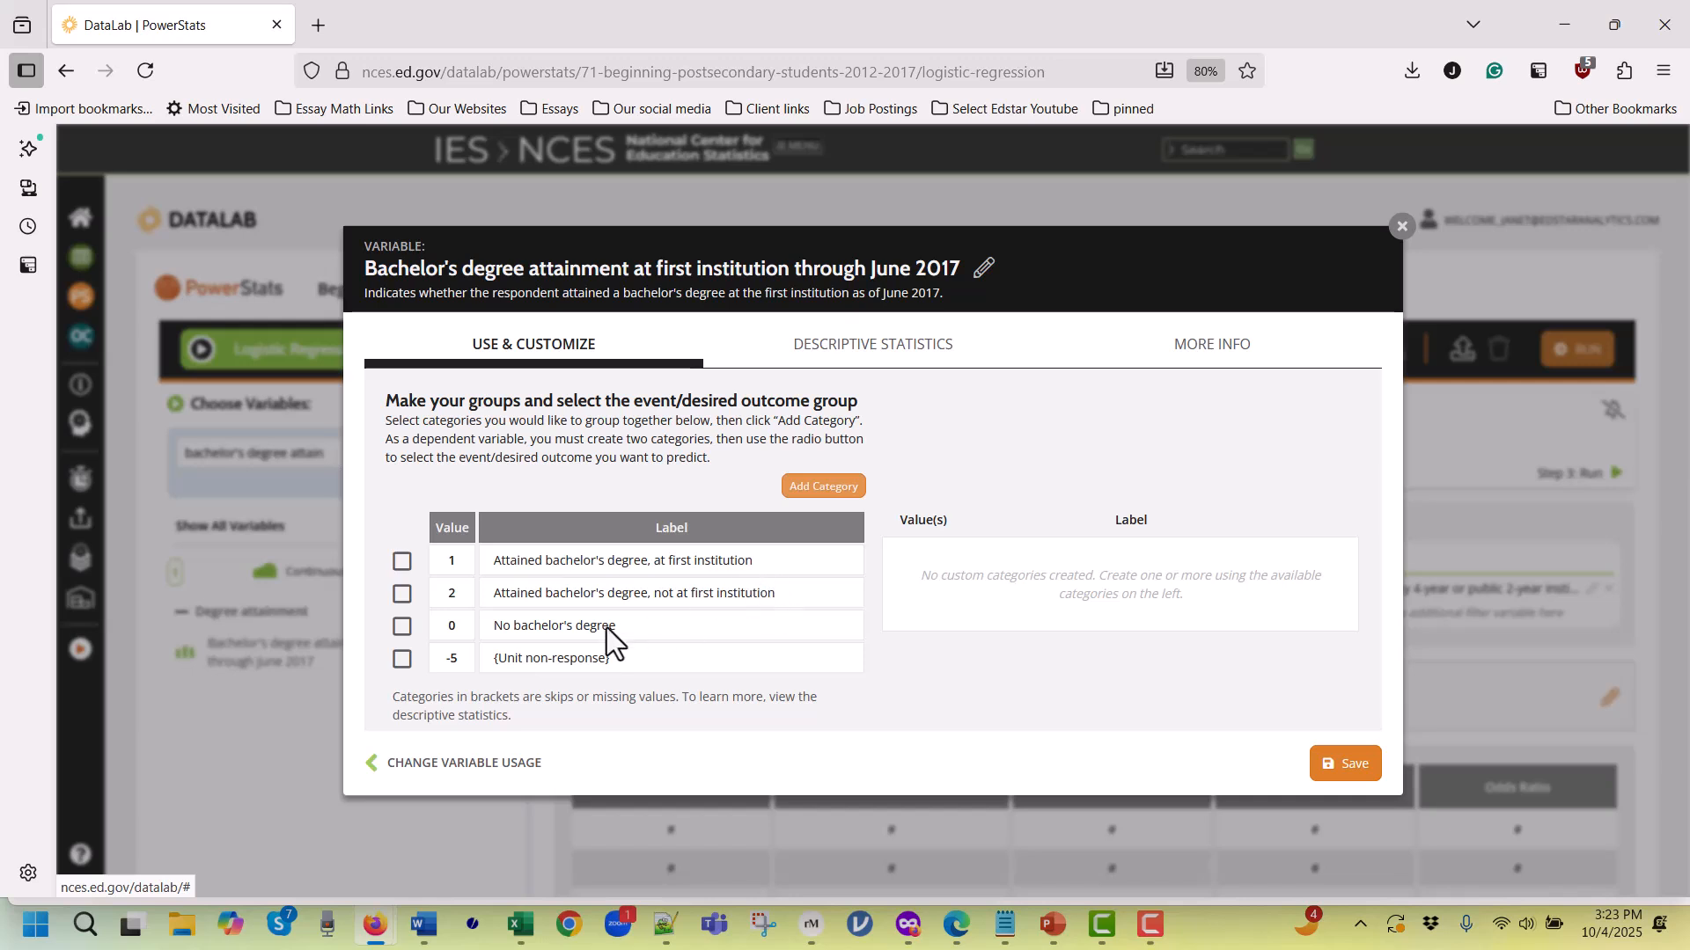
pyautogui.click(402, 562)
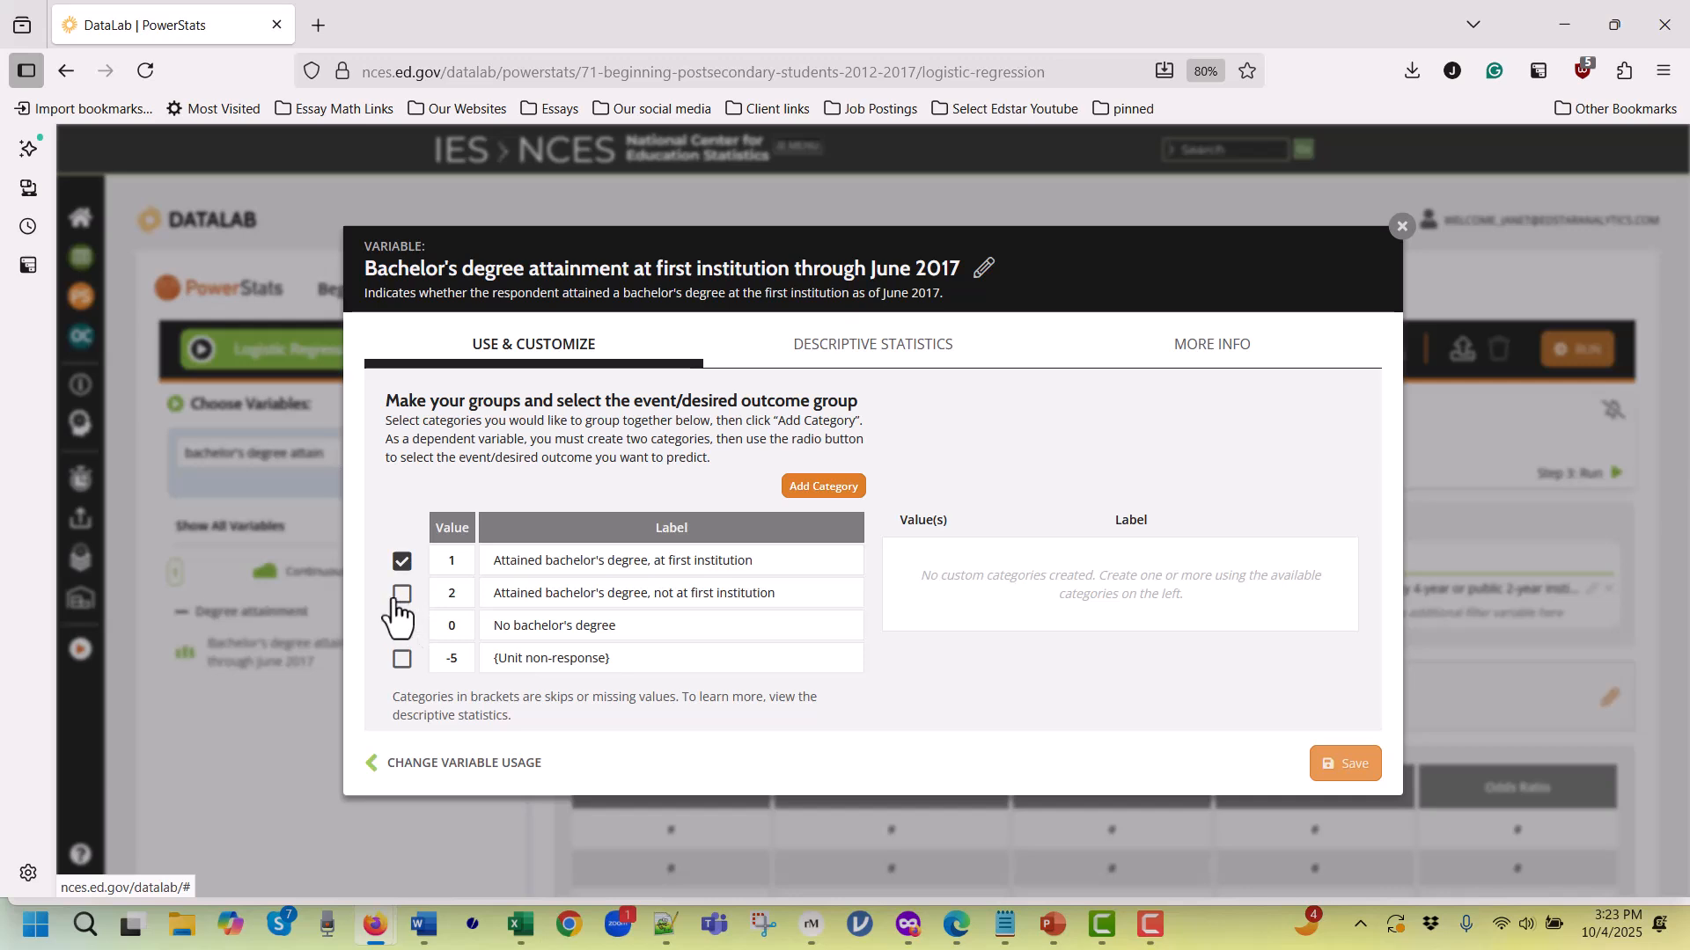
pyautogui.click(397, 596)
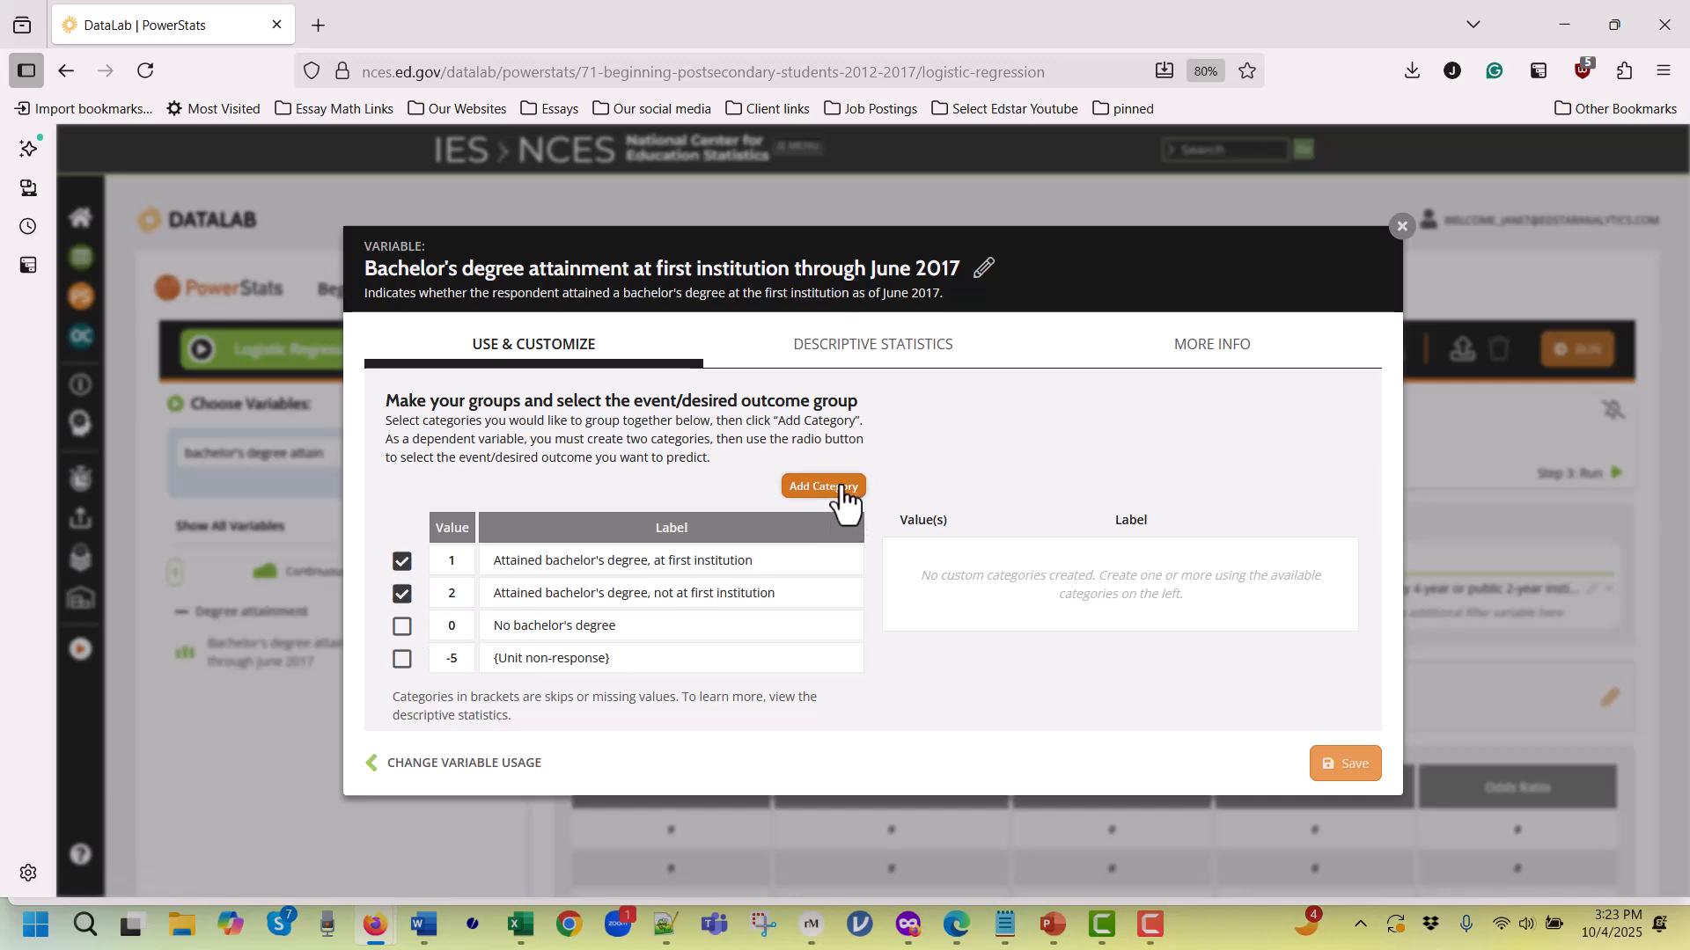
pyautogui.click(843, 486)
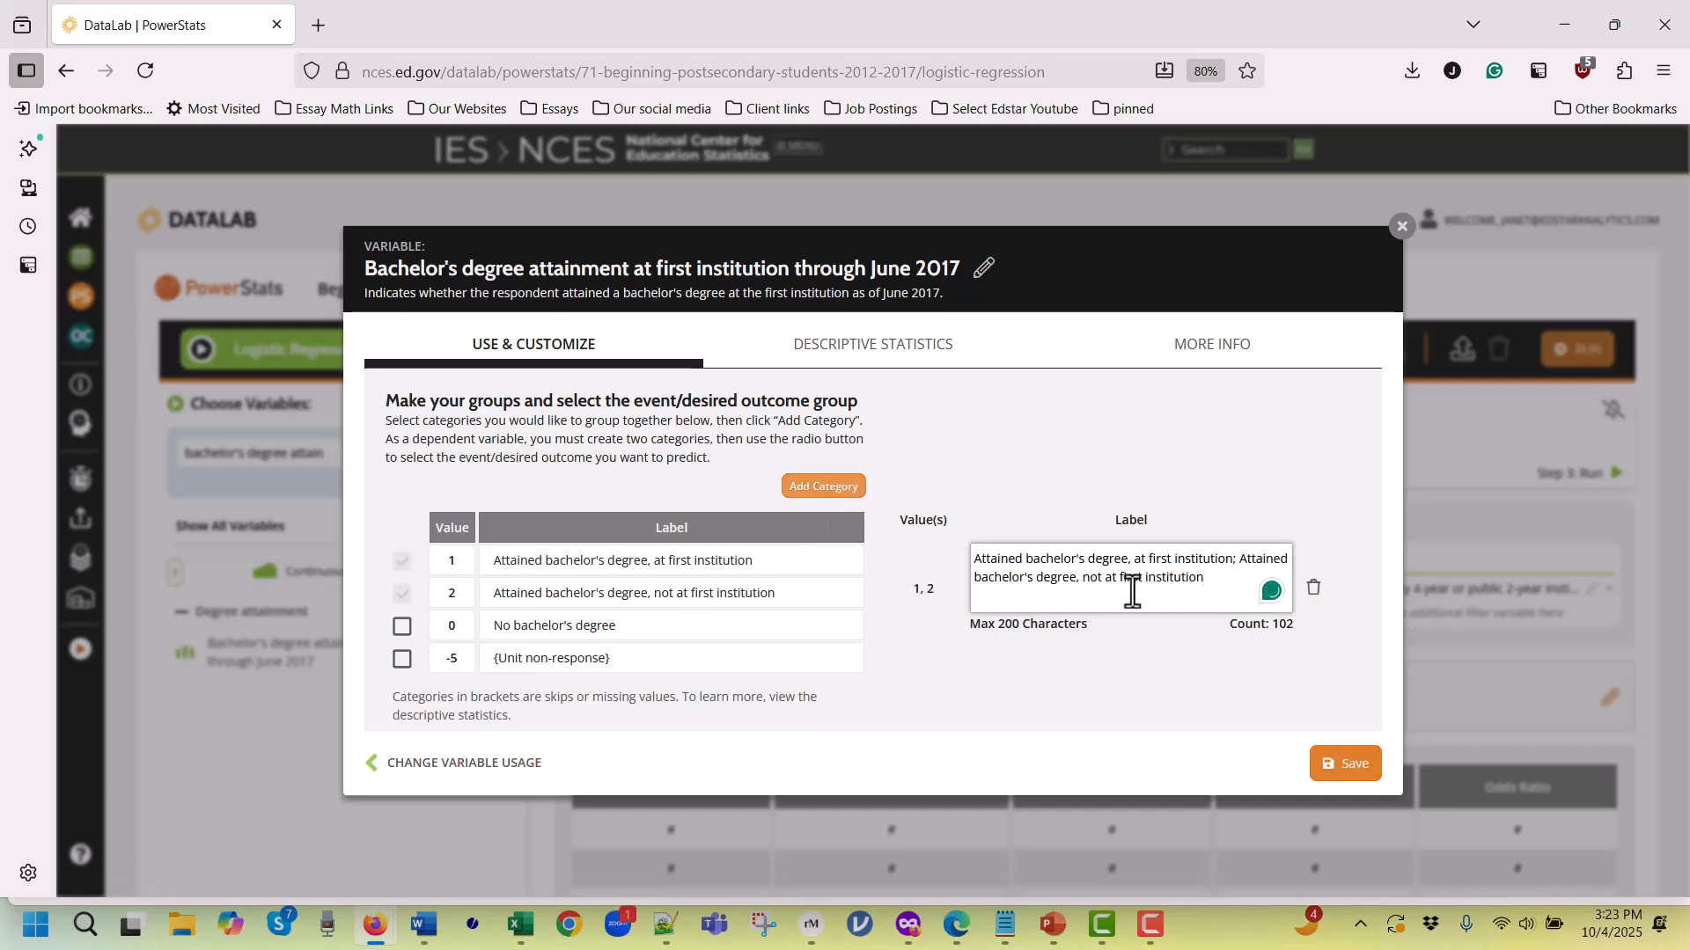
pyautogui.moveTo(1233, 578); pyautogui.dragTo(942, 555)
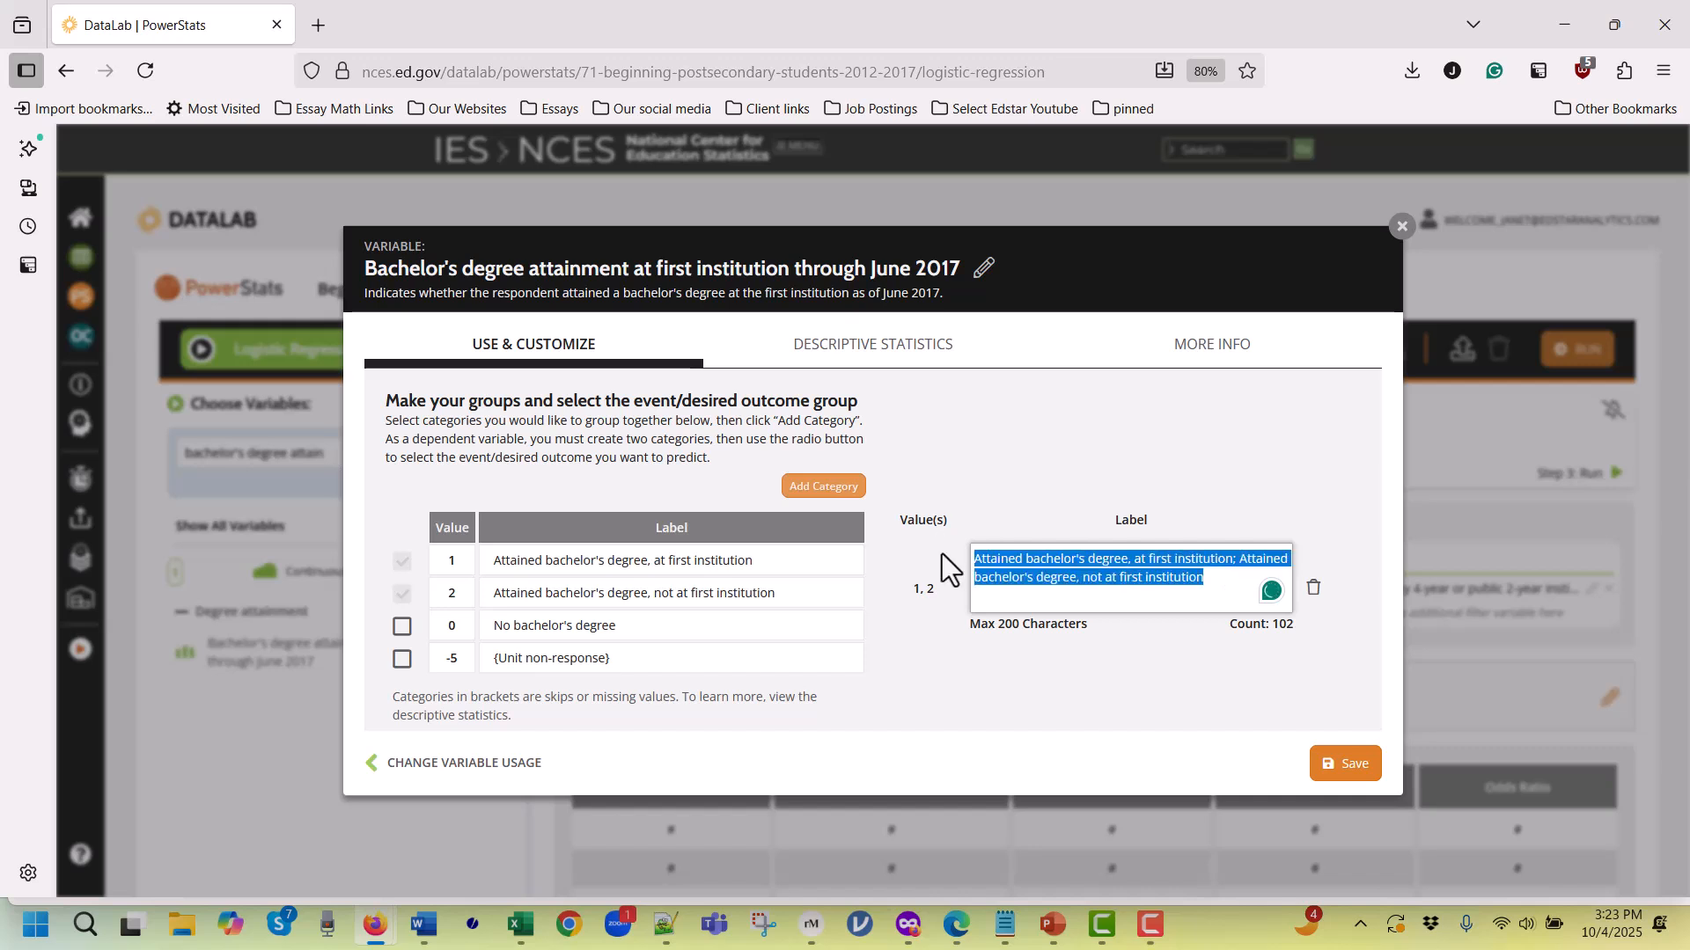
pyautogui.write('Bac')
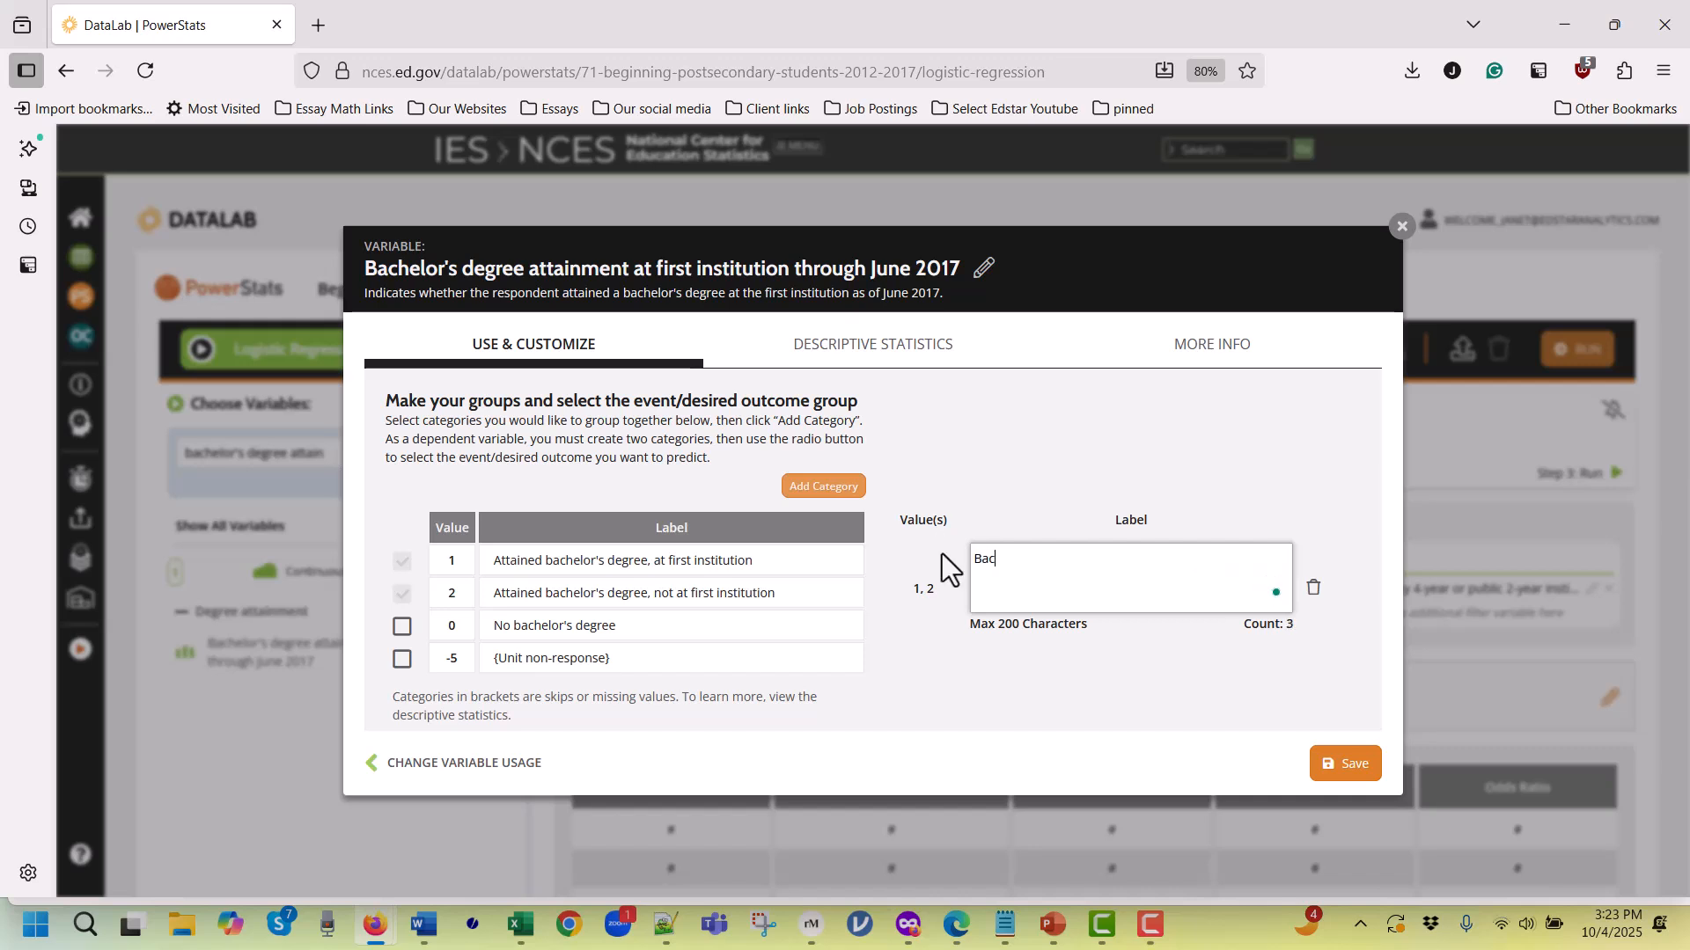
pyautogui.write('Degree')
# - Add value 0 as a "No Degree" category, then save the dependent variable with the Degree group as the desired outcome
pyautogui.click(402, 627)
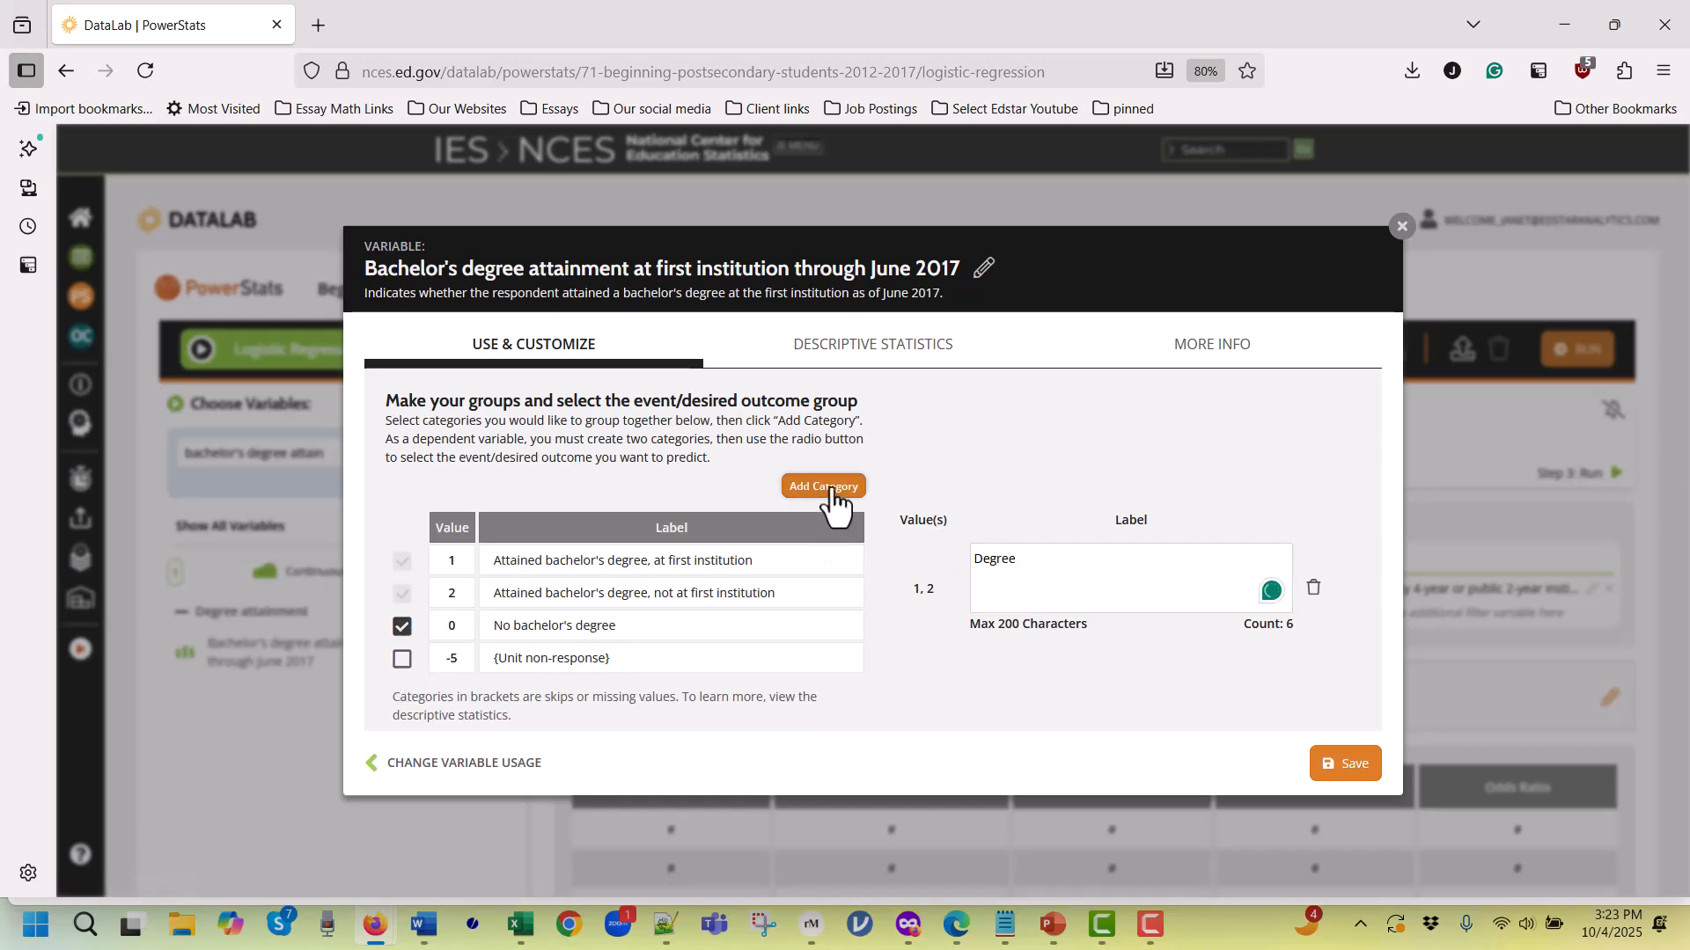
pyautogui.click(825, 487)
pyautogui.moveTo(1127, 658); pyautogui.dragTo(995, 656)
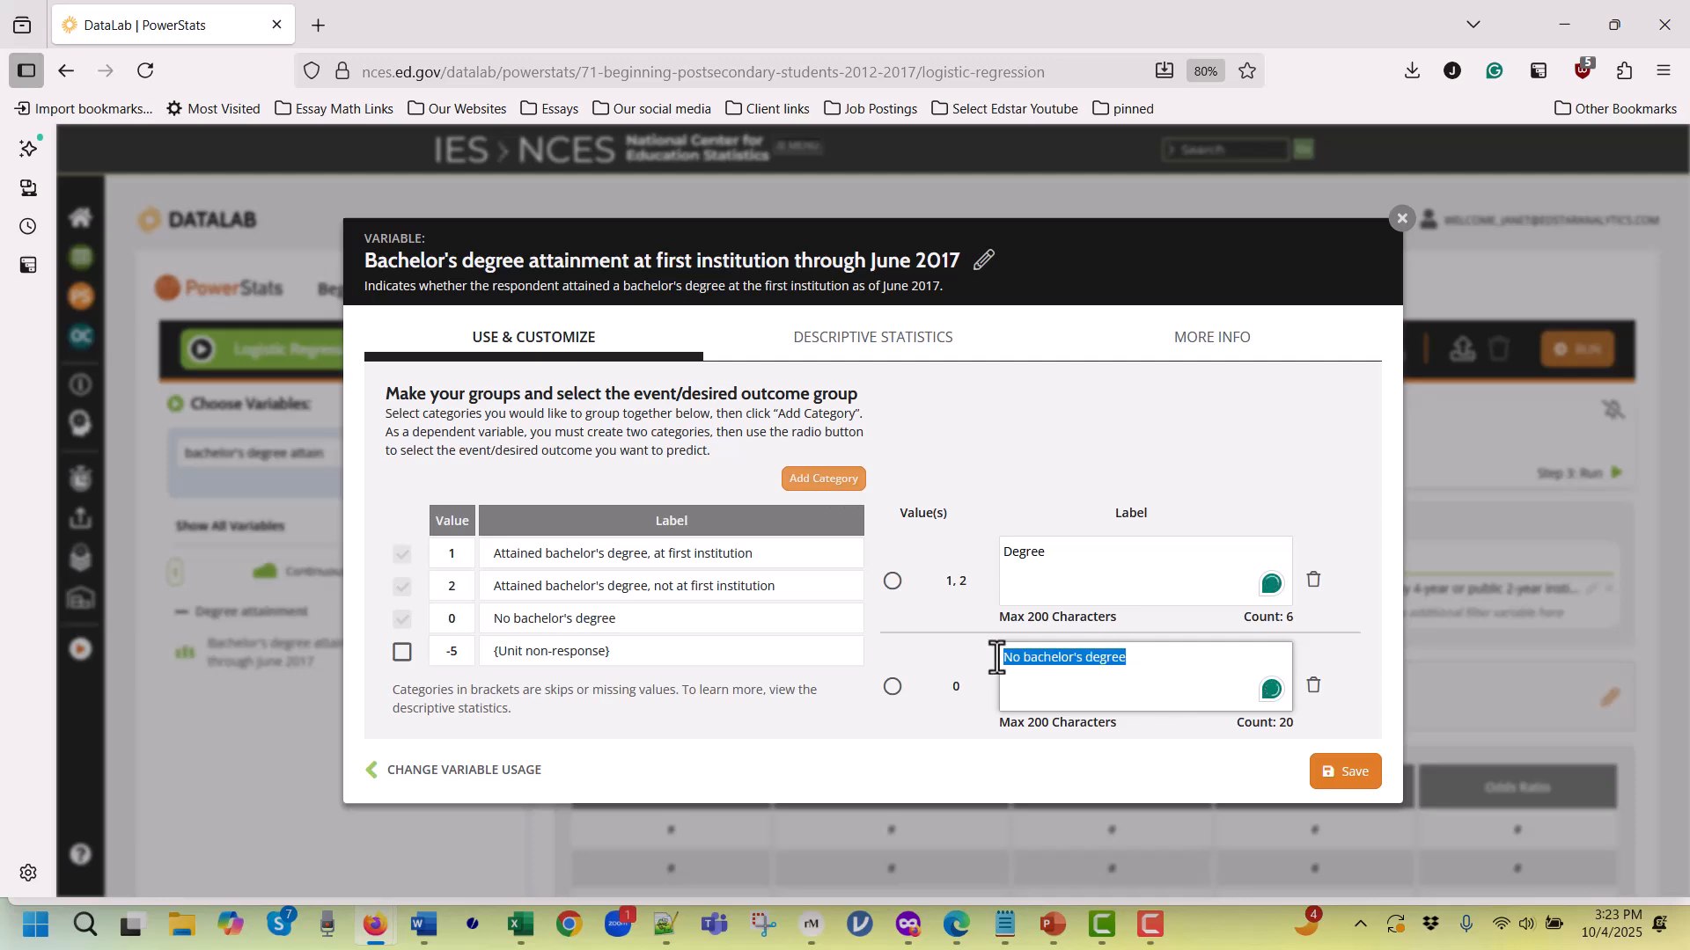
pyautogui.write('N')
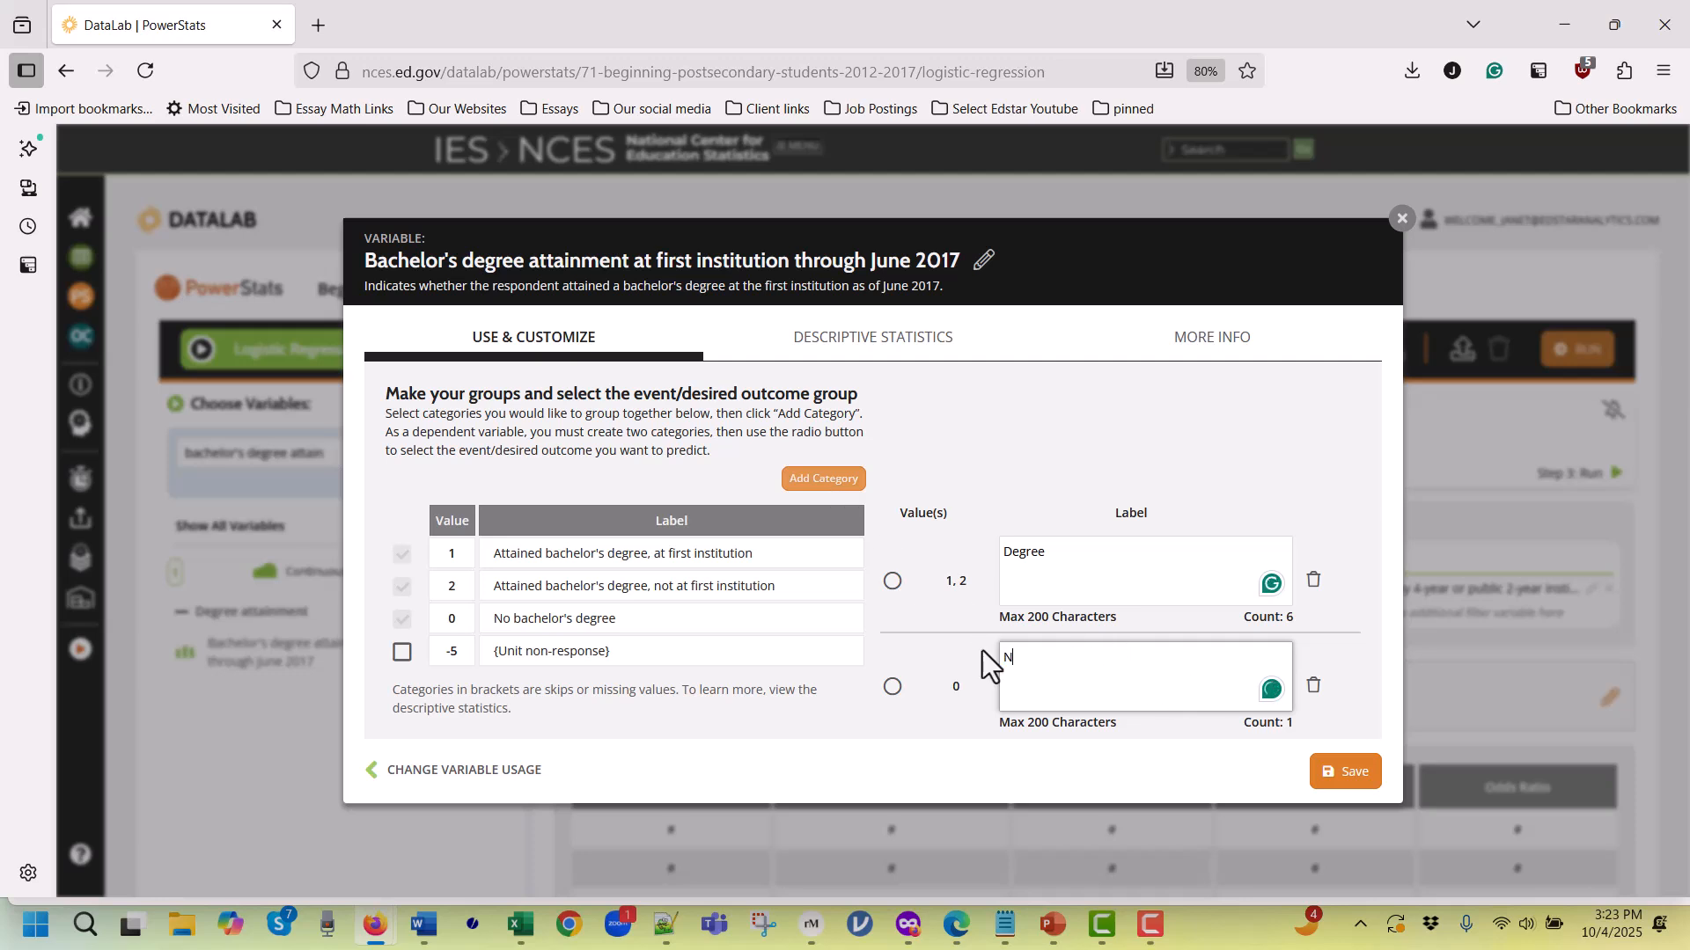
pyautogui.write('o Degree')
pyautogui.click(892, 583)
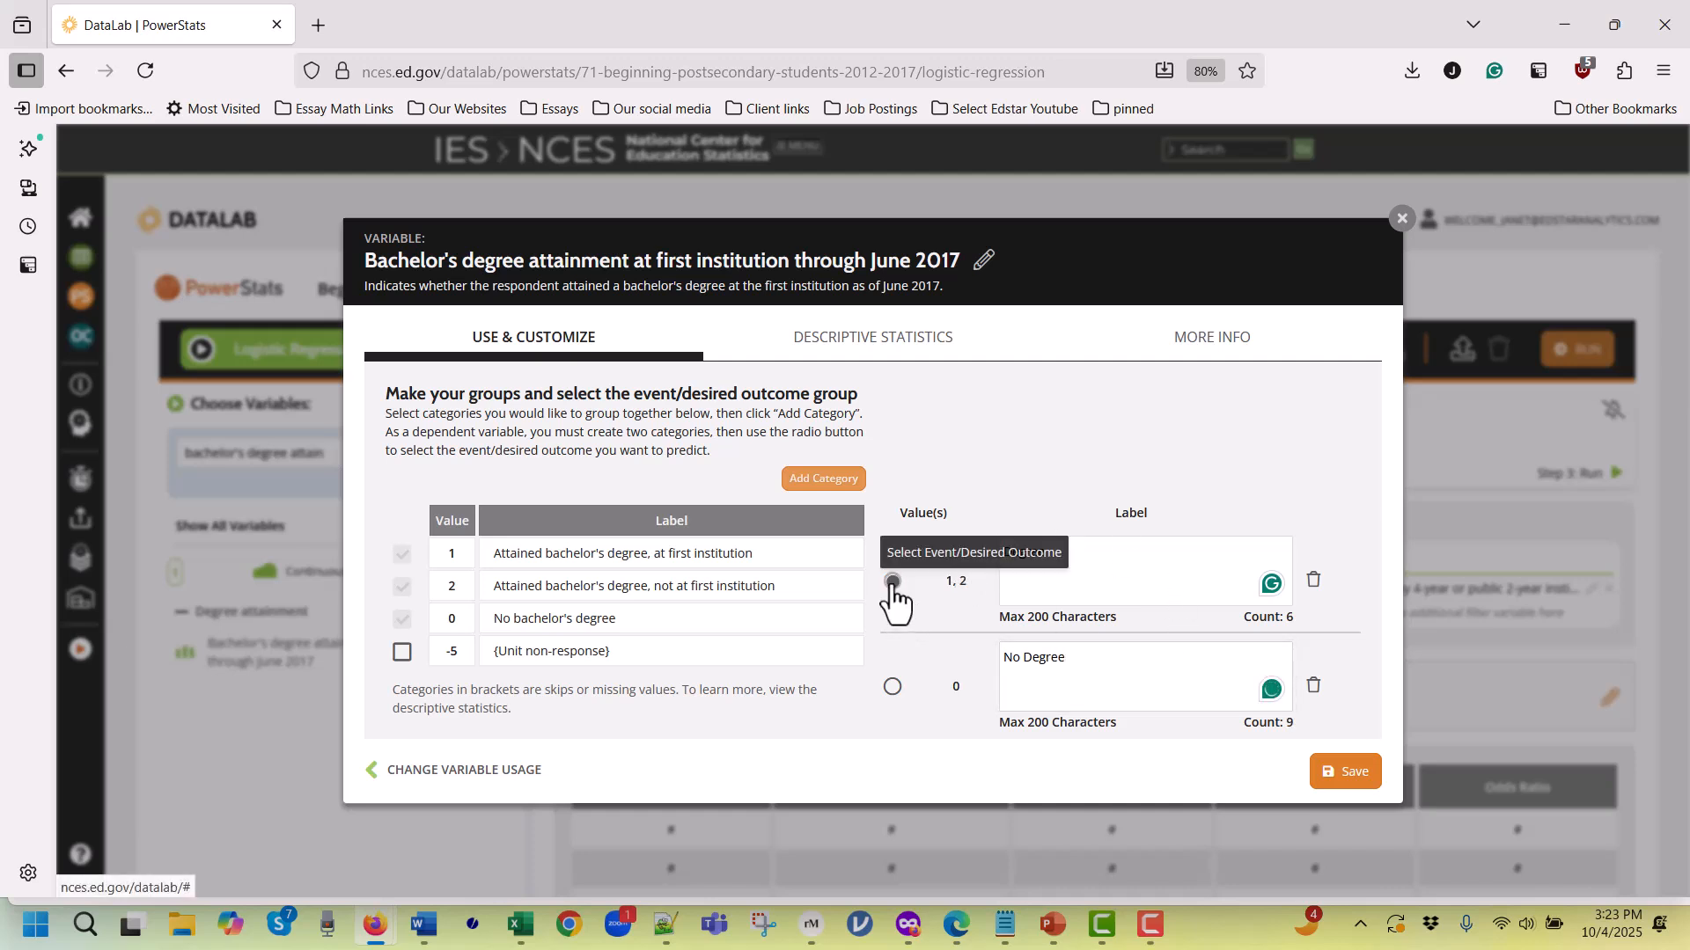
pyautogui.click(1355, 774)
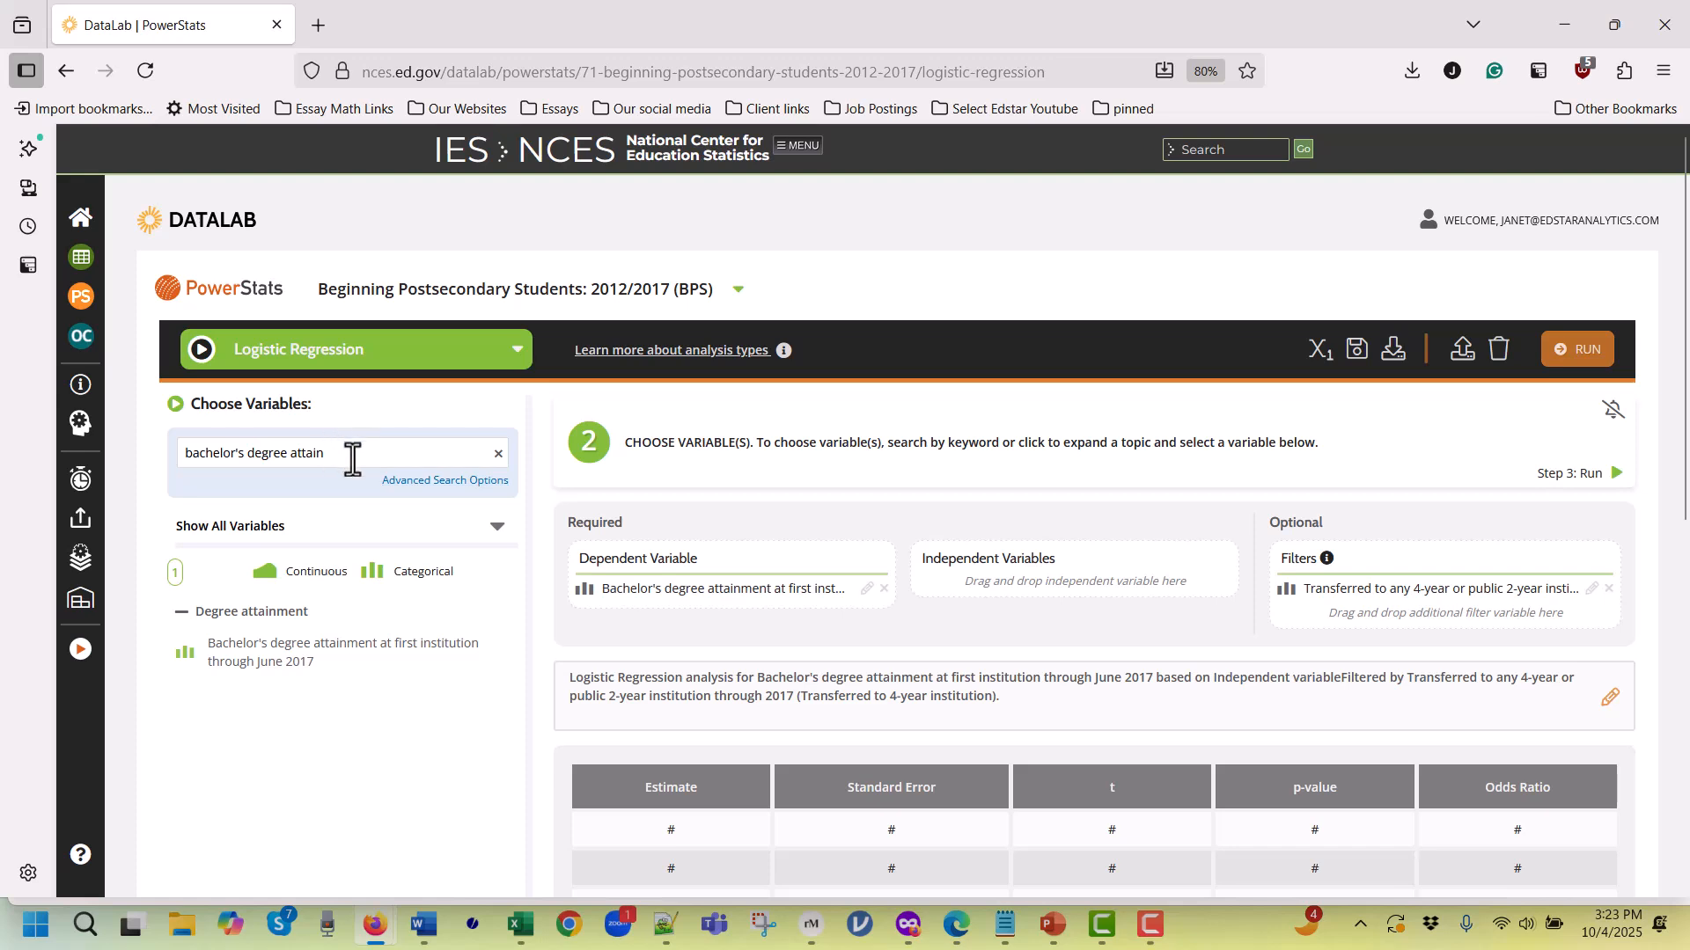
# - Find the variable with the search "Agegroup" and use Age as of 12/31/2011 (categorical) as an independent variable with custom reference groups
pyautogui.moveTo(352, 453); pyautogui.dragTo(136, 433)
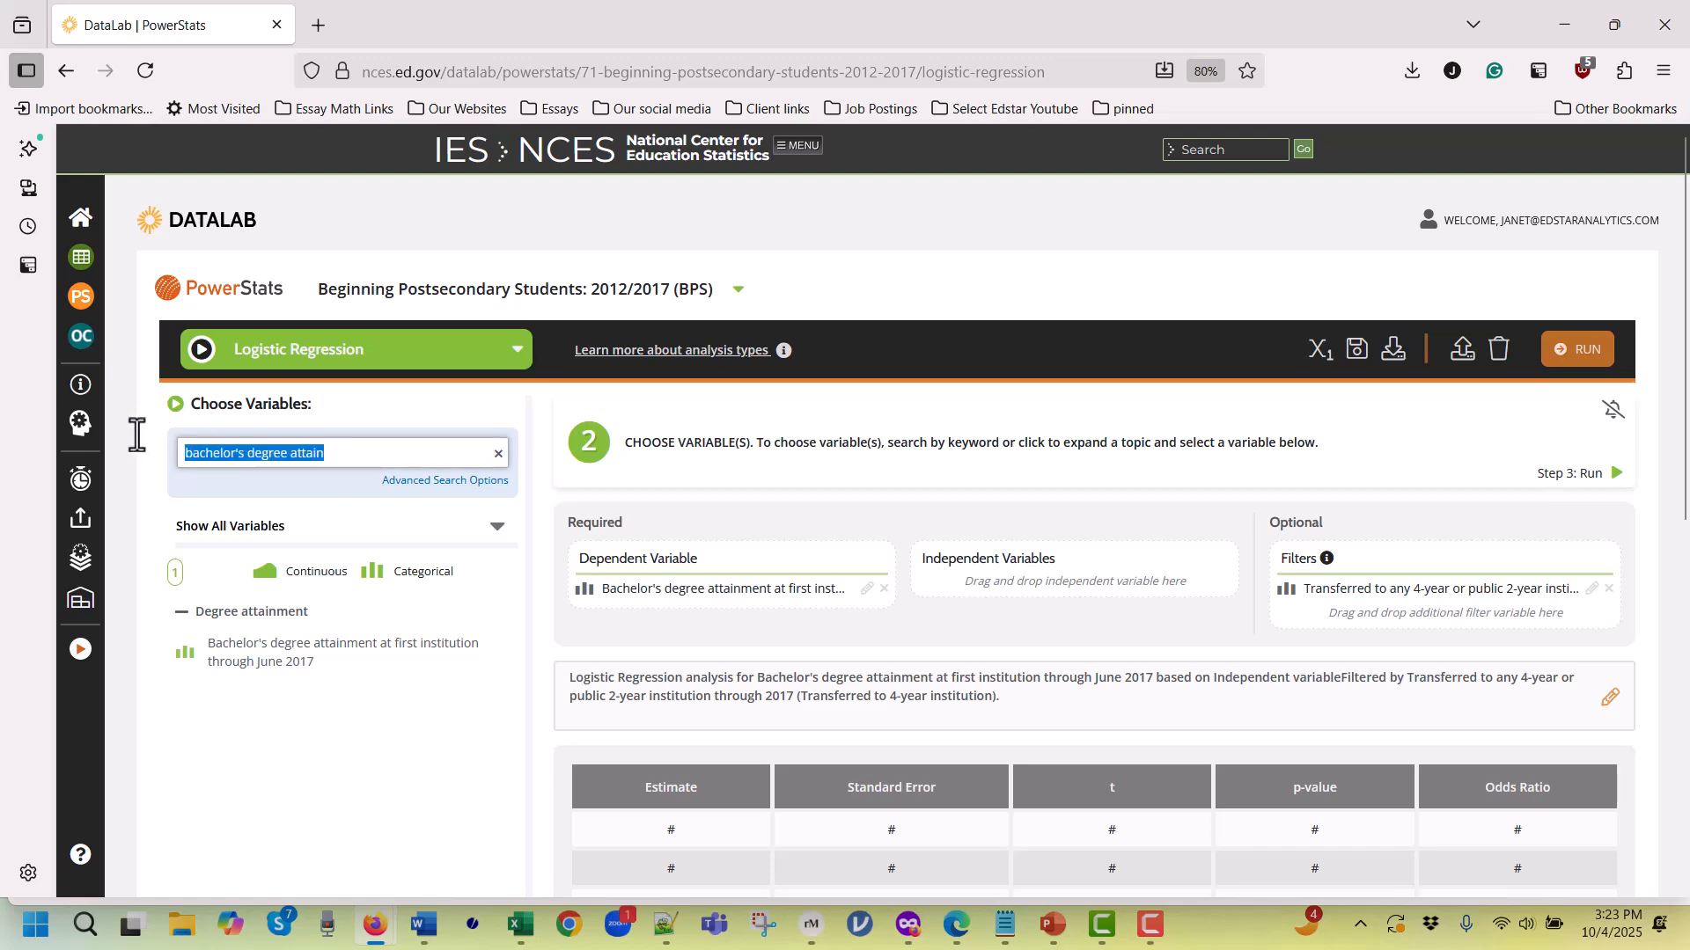
pyautogui.write('Agegroup')
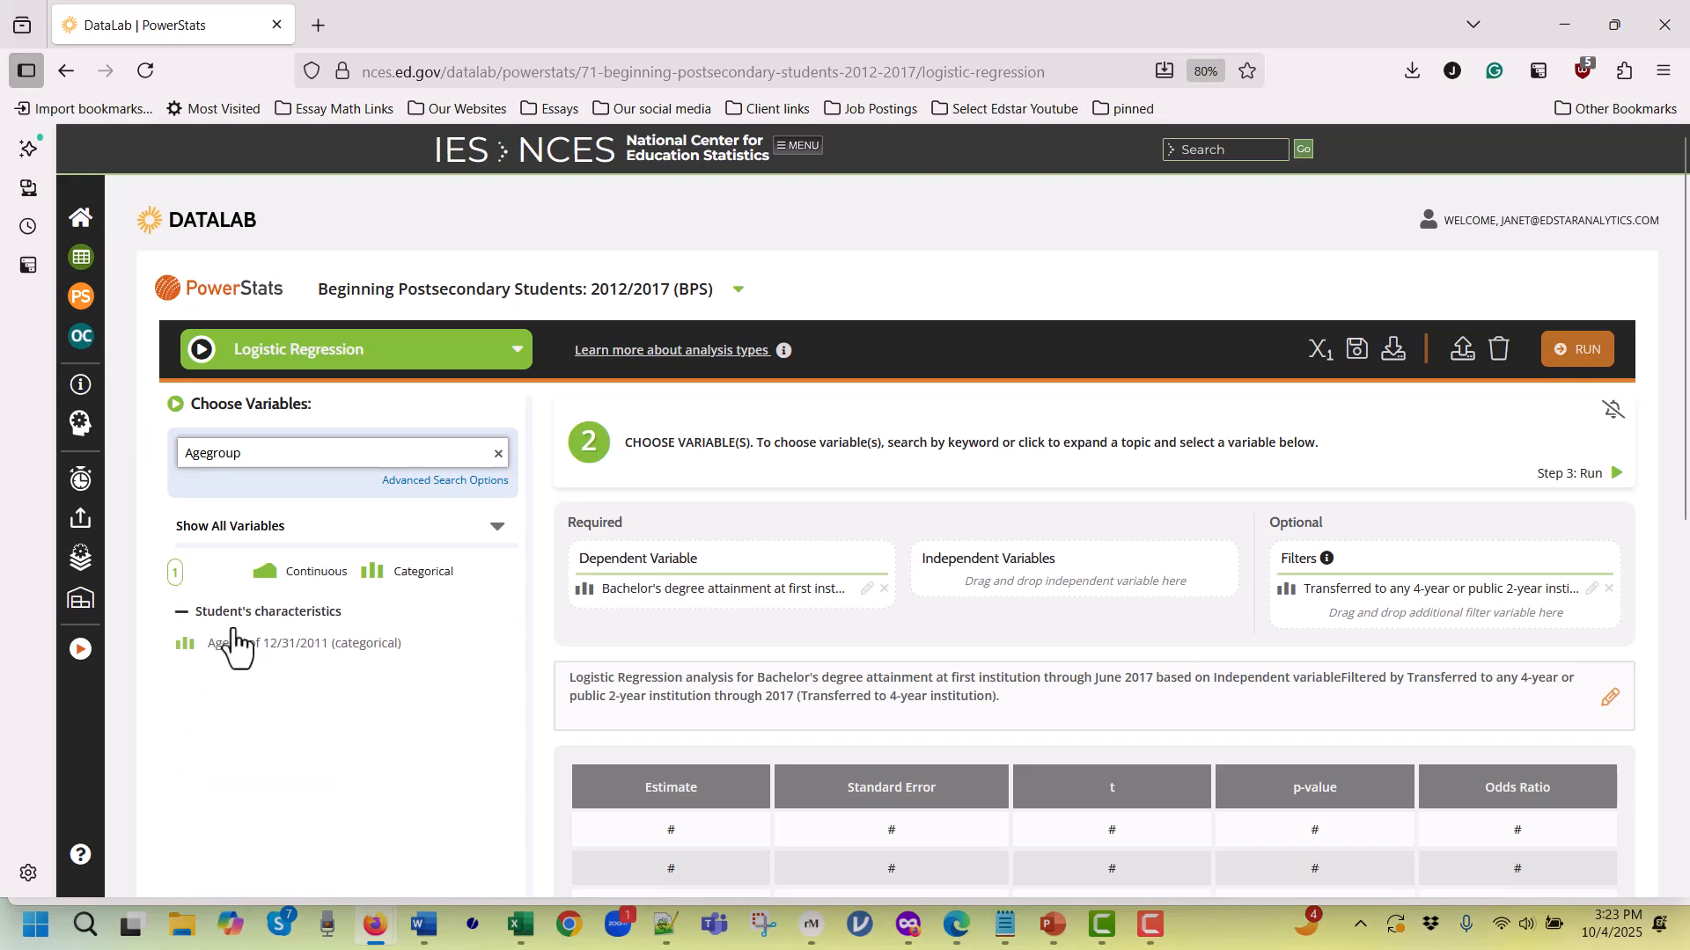
pyautogui.click(259, 616)
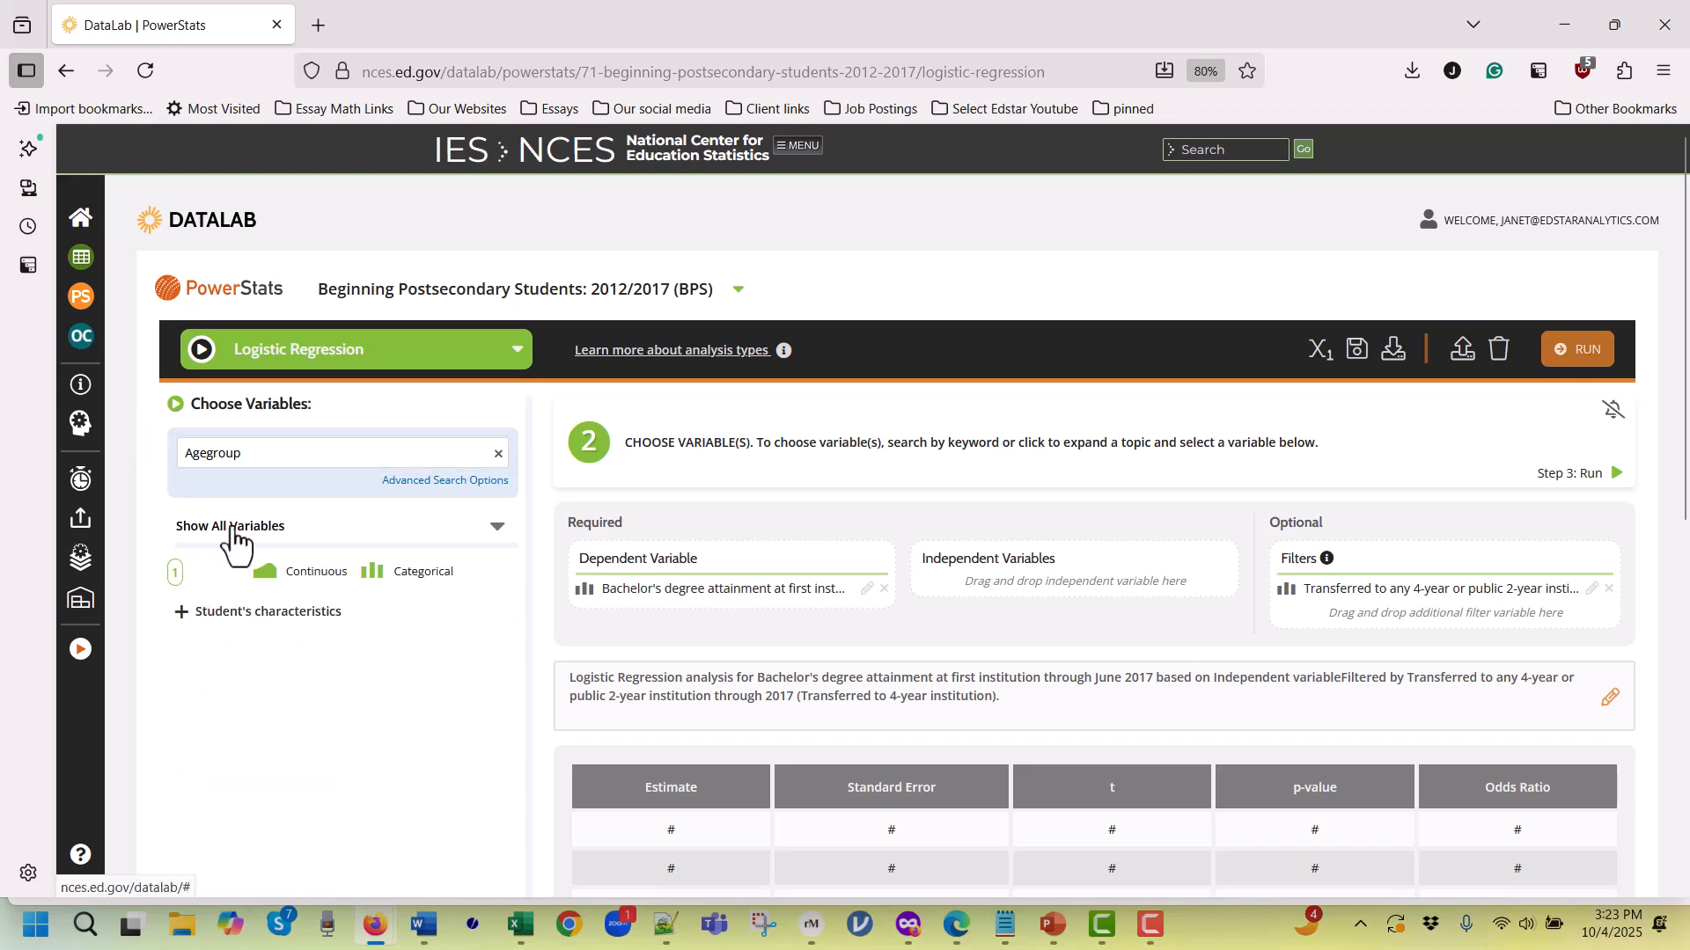
pyautogui.click(254, 452)
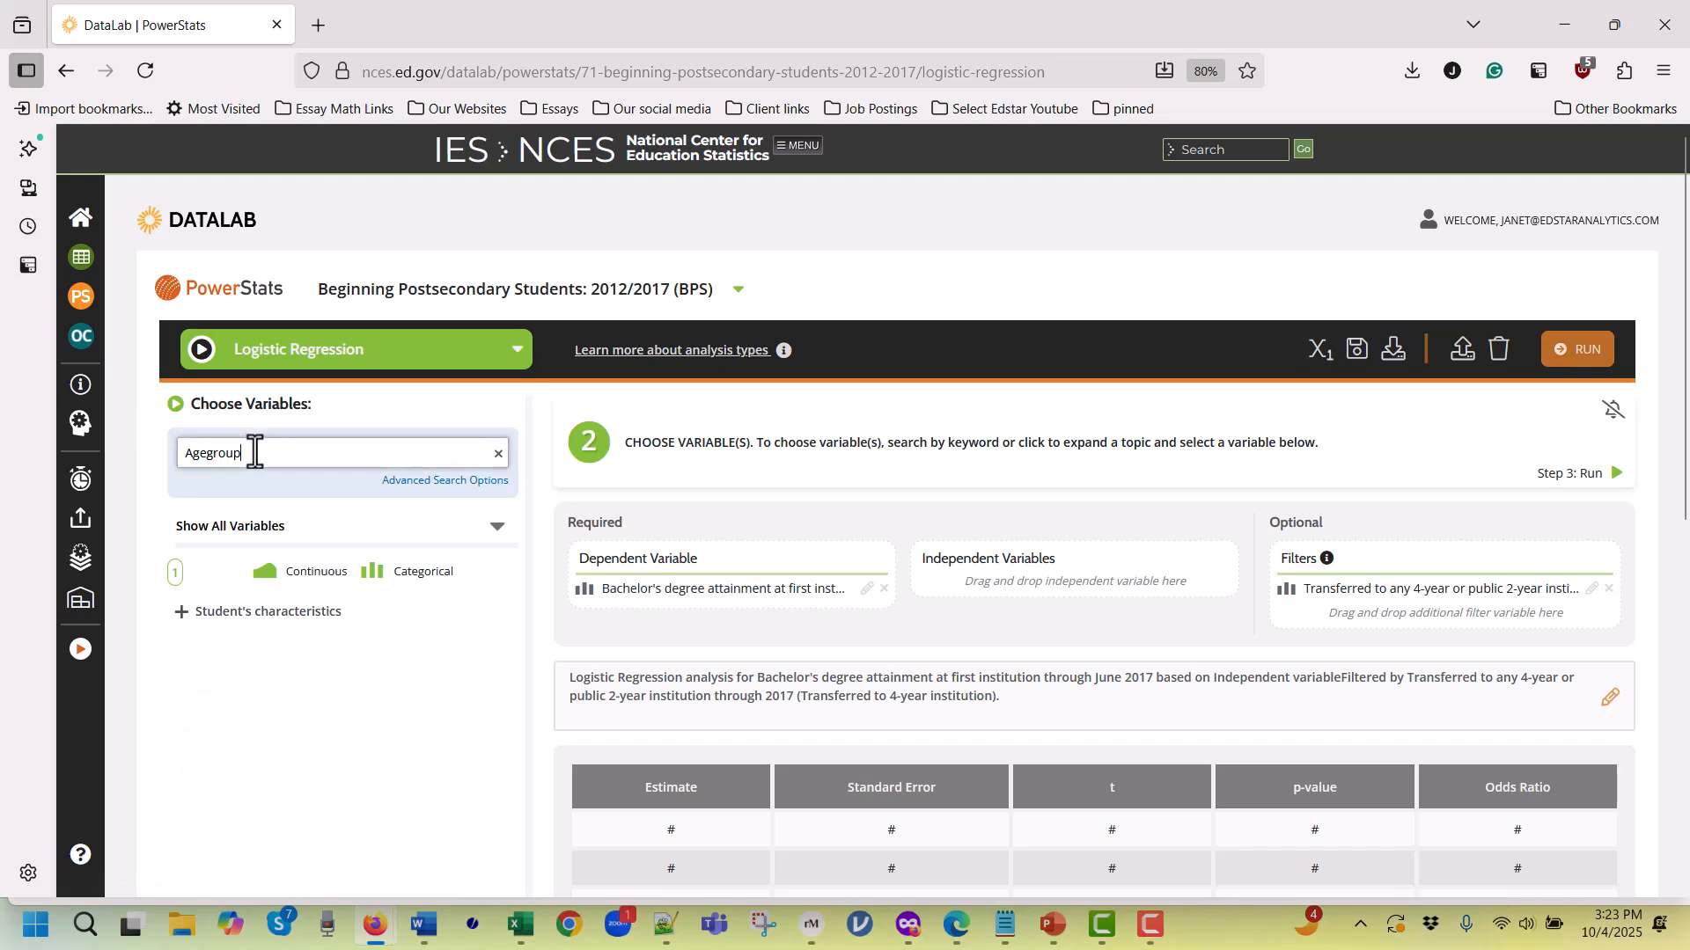
pyautogui.click(181, 613)
pyautogui.click(308, 656)
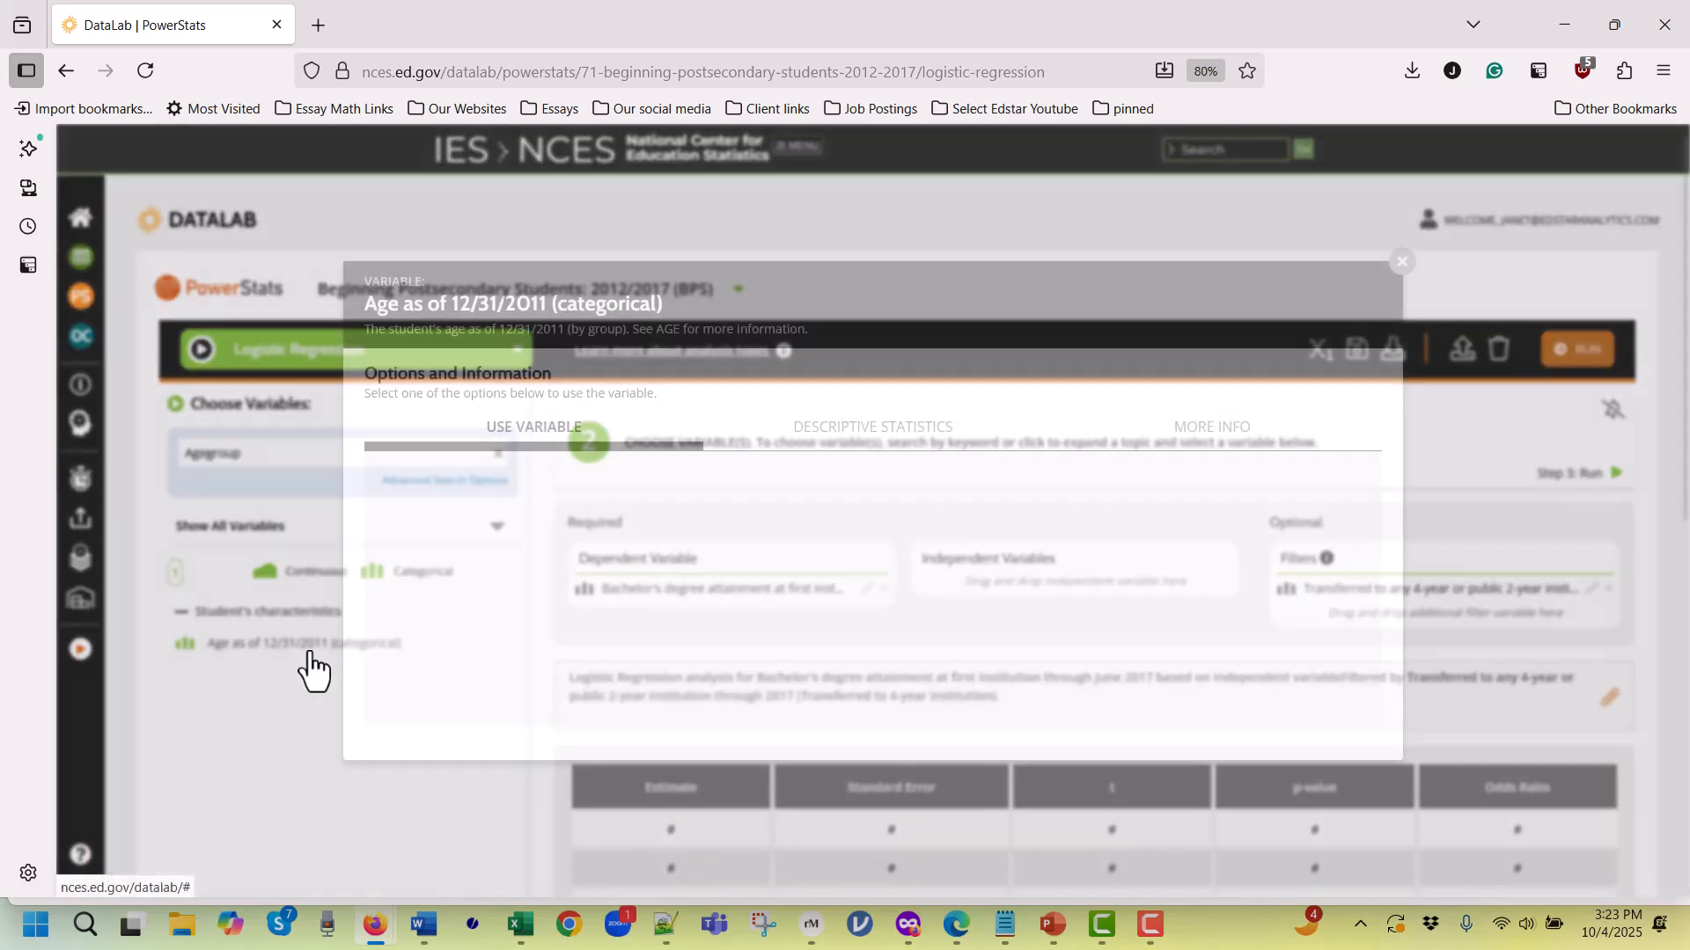
pyautogui.click(992, 563)
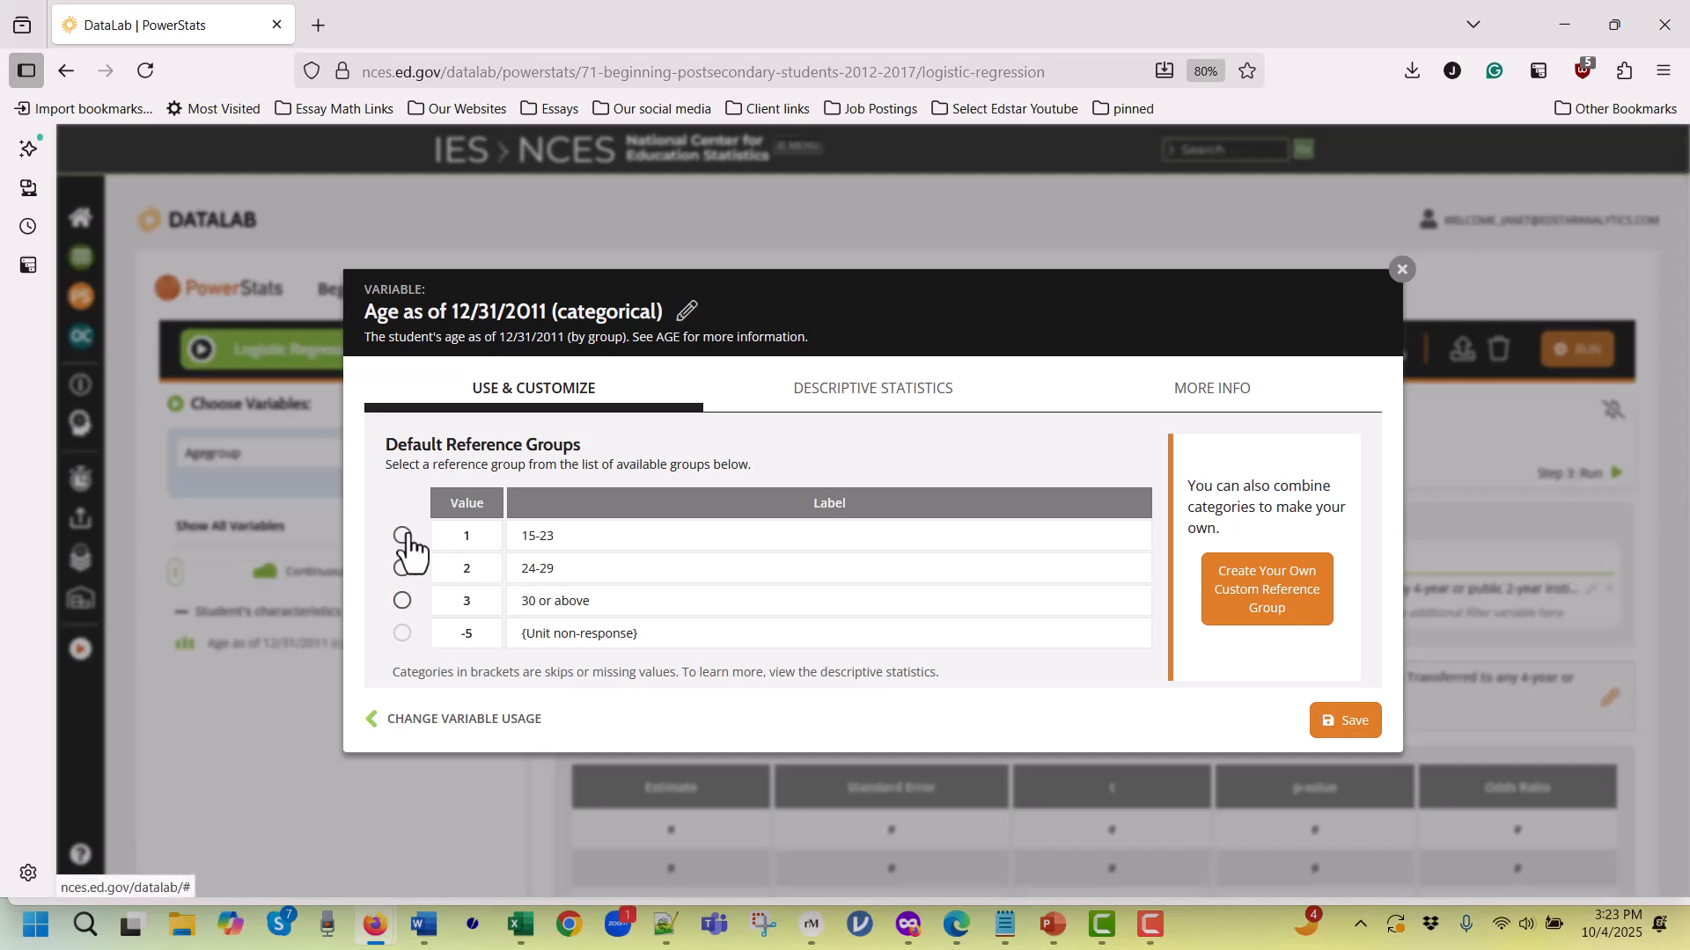
pyautogui.click(1293, 607)
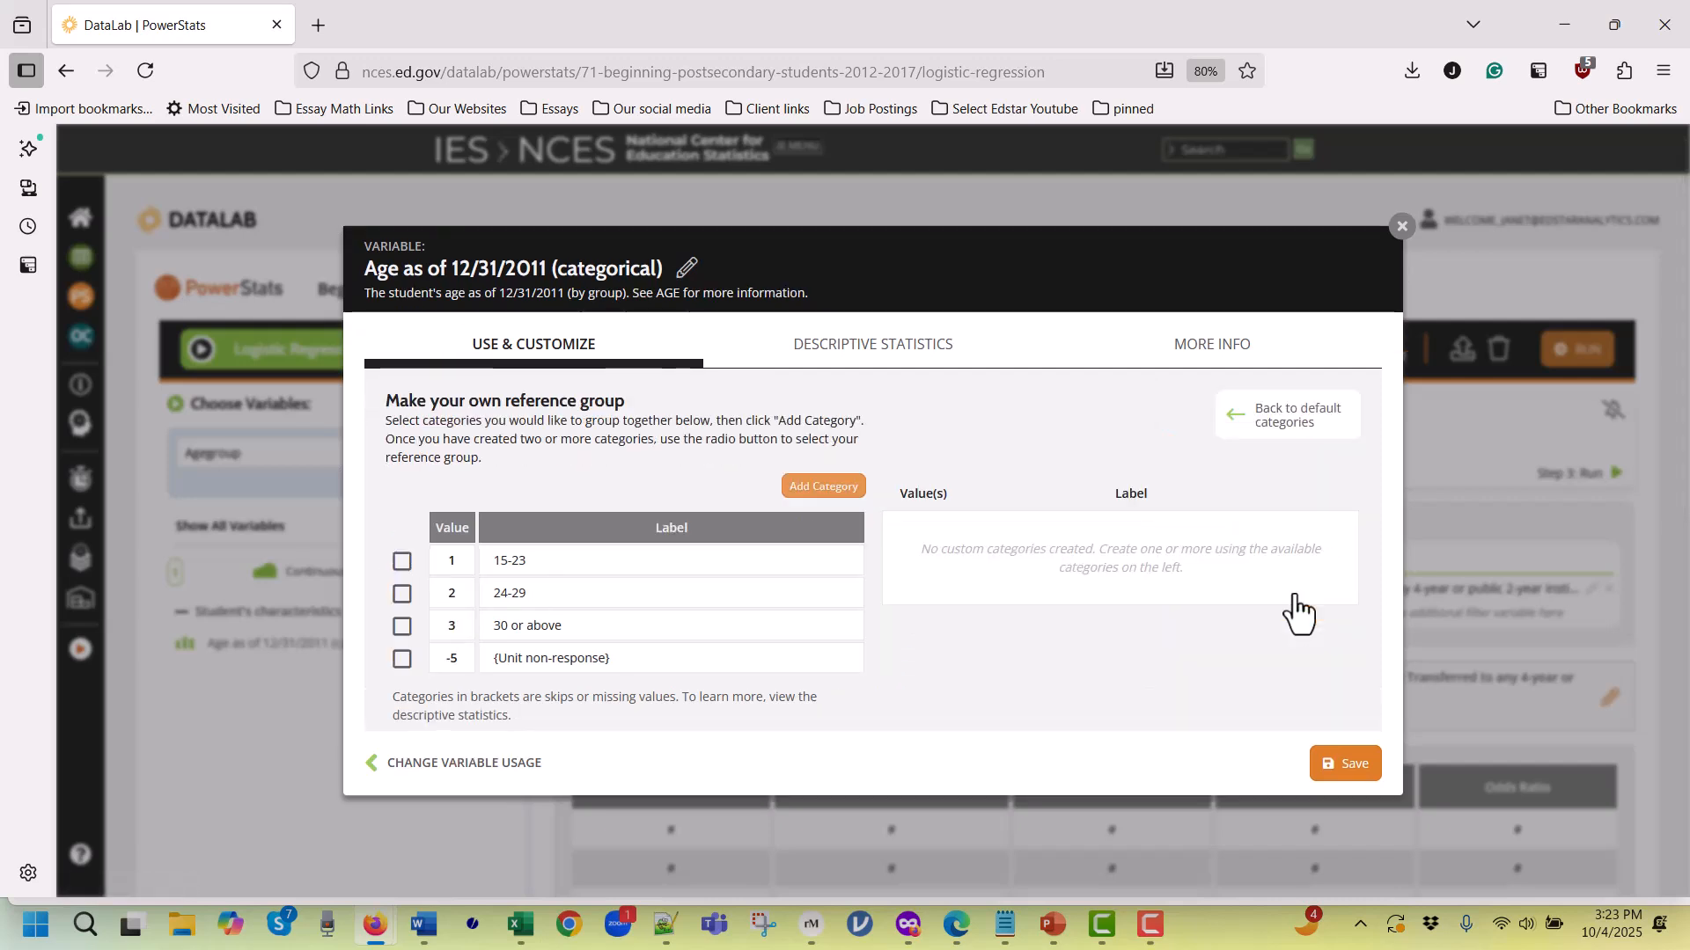
# - Create a custom age category from the 15-23 group and label it "Traditional"
pyautogui.click(401, 563)
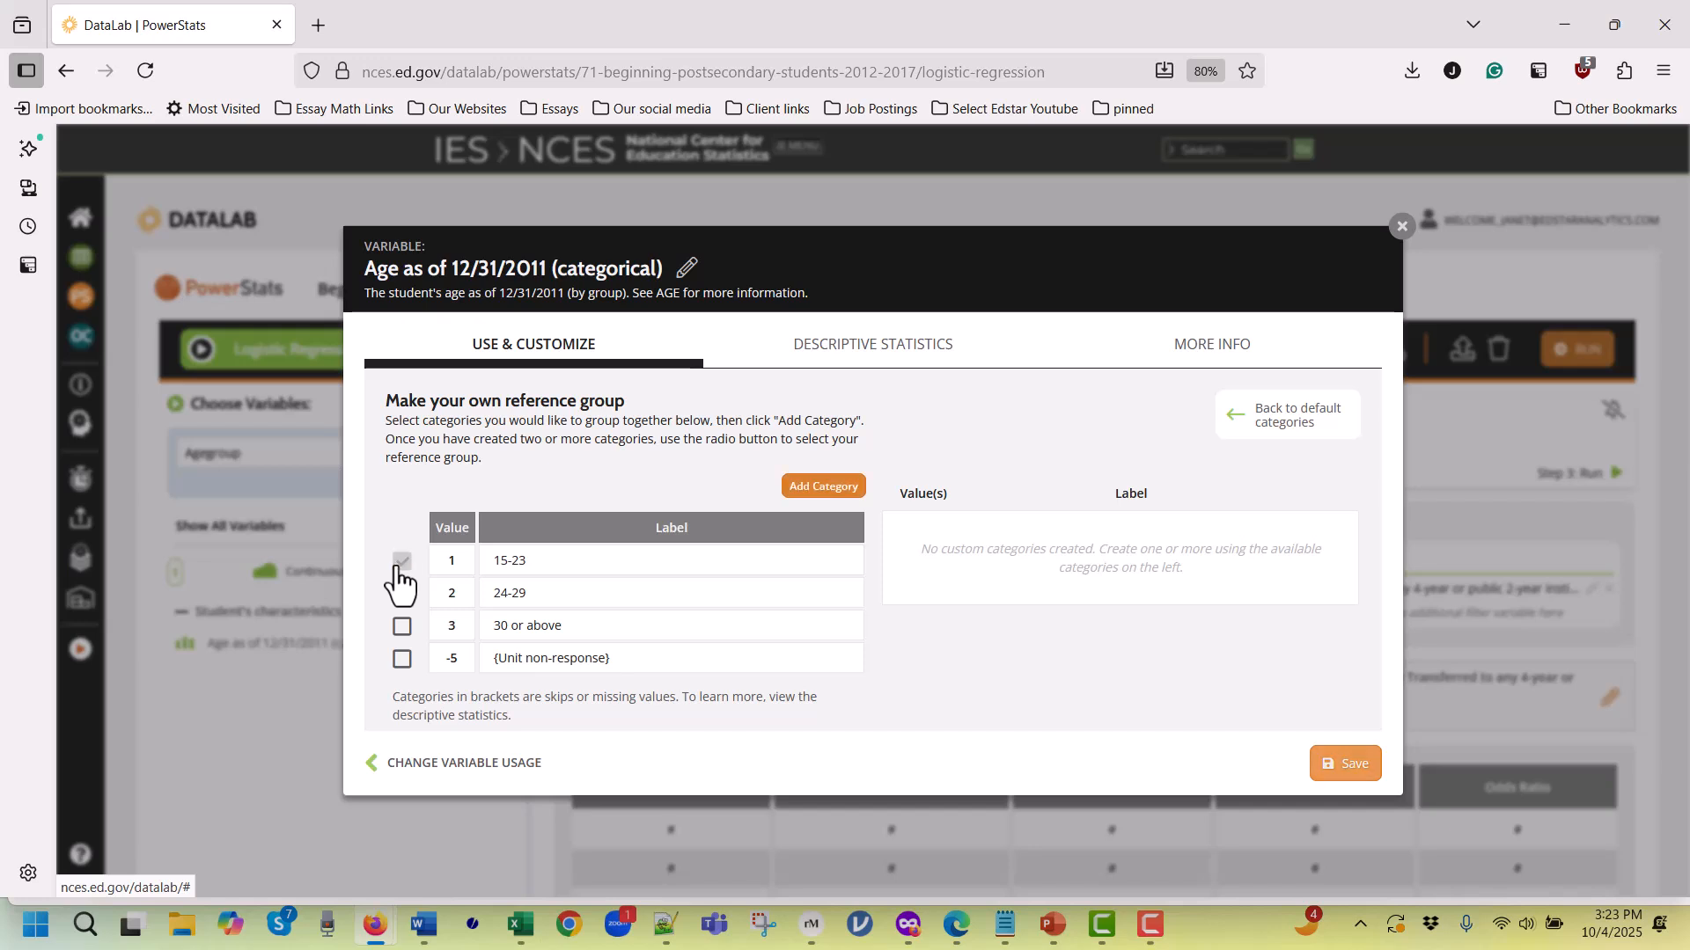
pyautogui.click(850, 489)
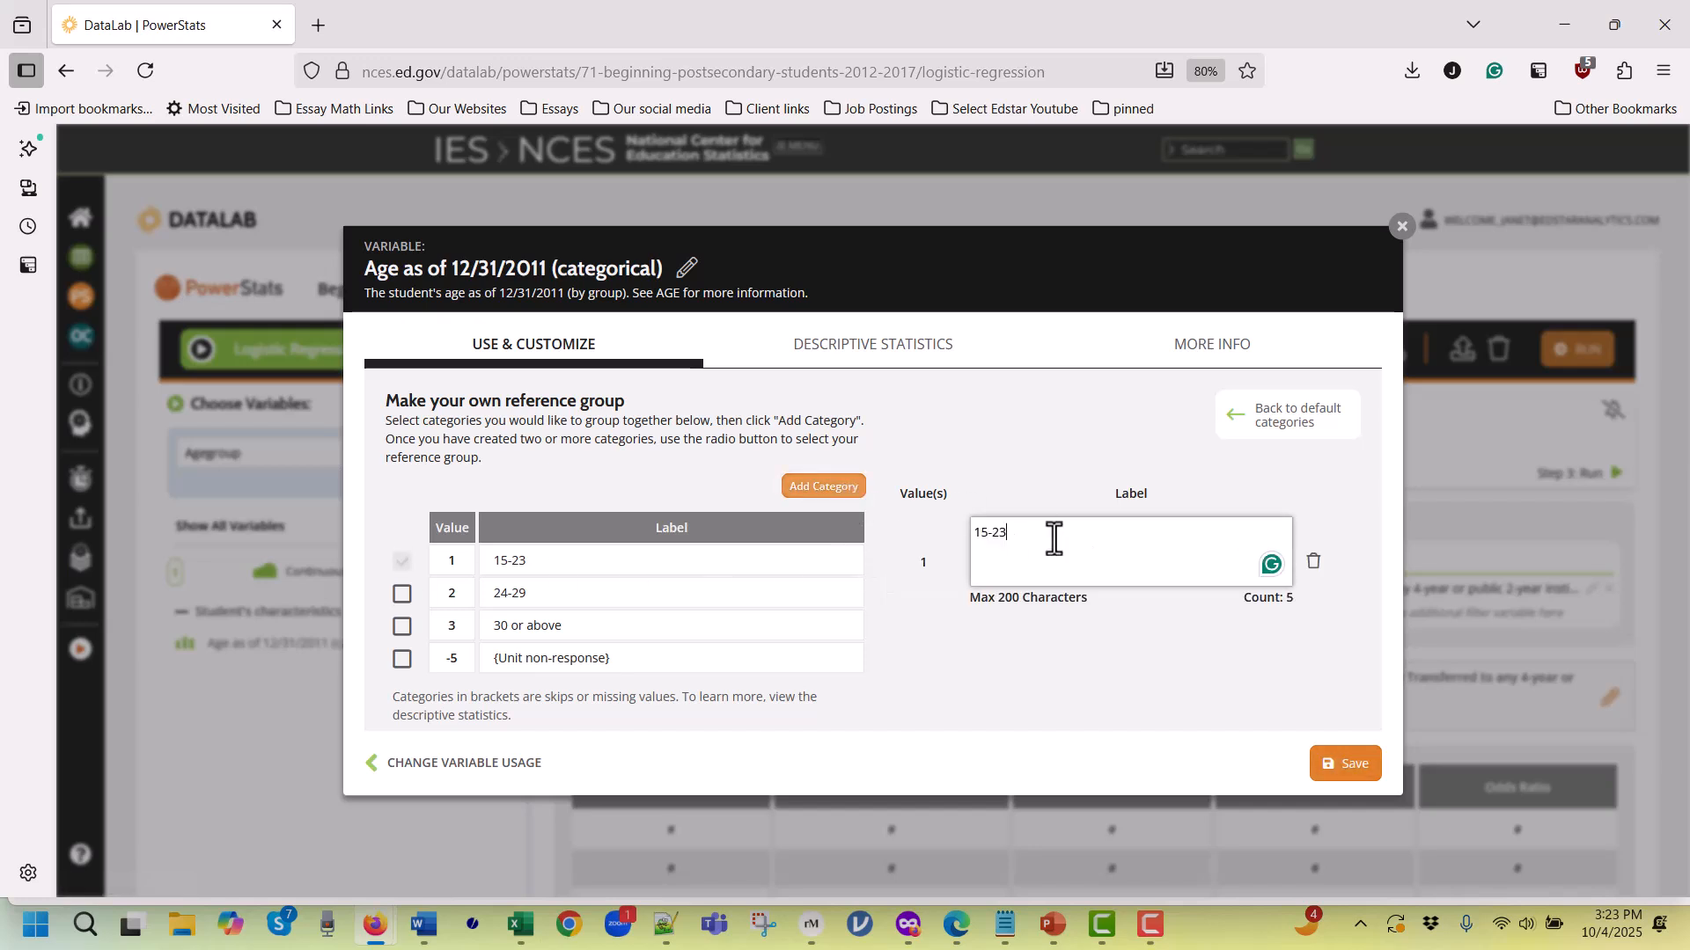
pyautogui.moveTo(1018, 535); pyautogui.dragTo(928, 517)
pyautogui.write('Traditional')
# - Combine the 24-29 and 30 or above age groups into a category labelled "Non-traditional"
pyautogui.click(402, 594)
pyautogui.click(403, 626)
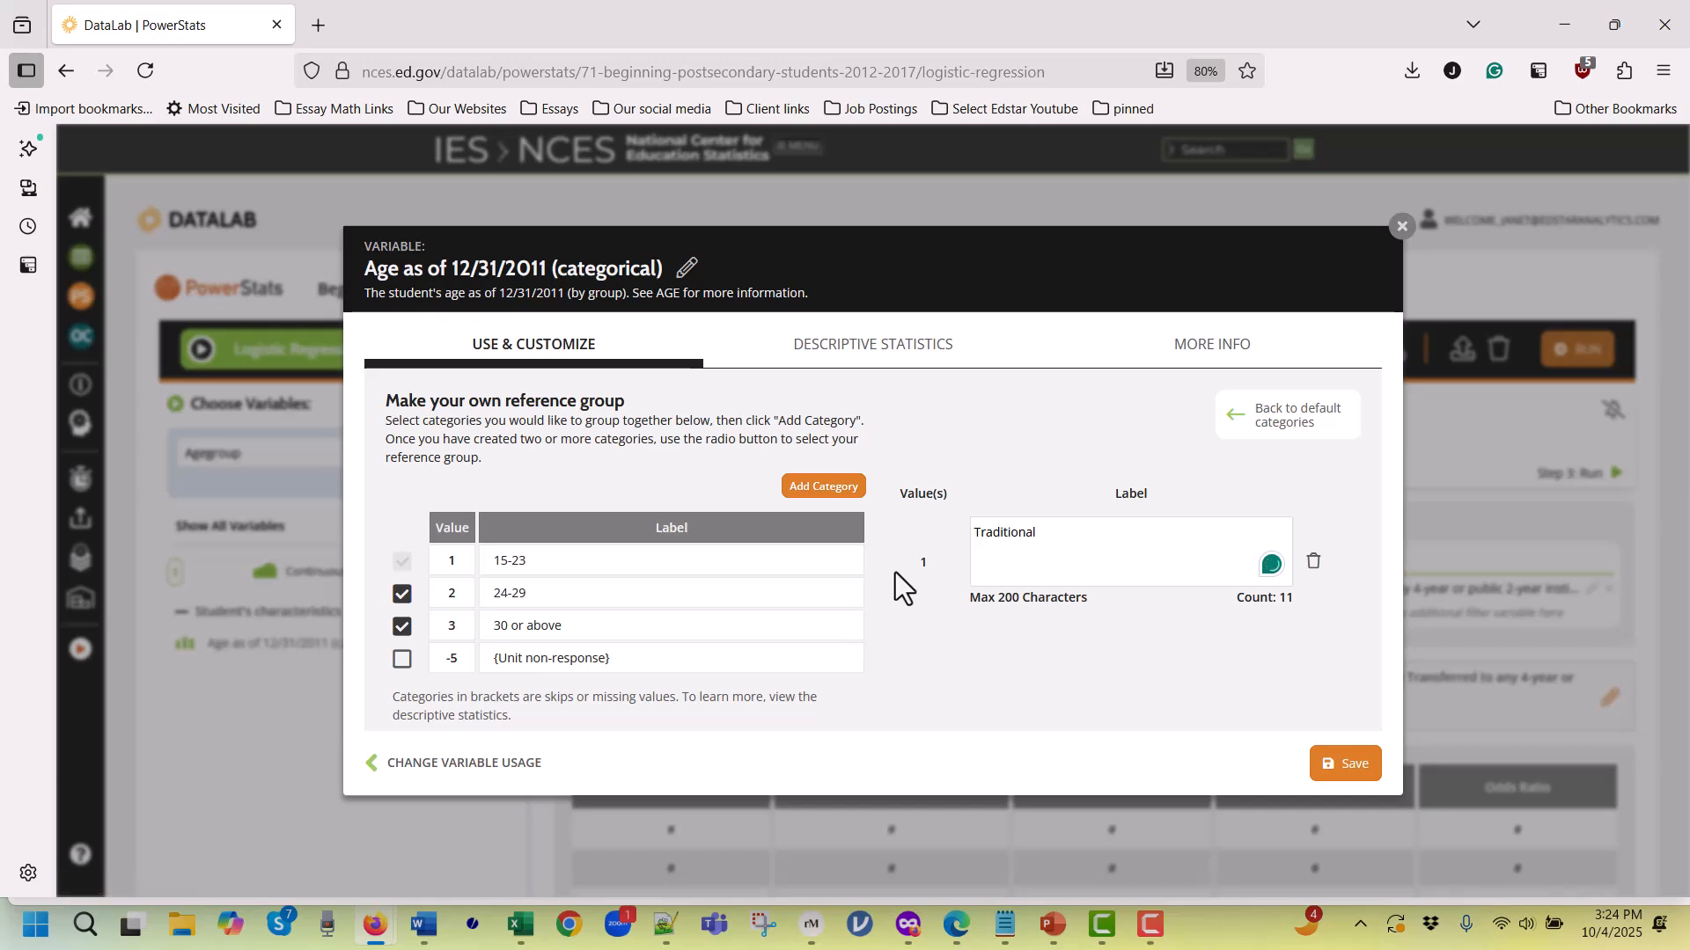
pyautogui.click(823, 487)
pyautogui.moveTo(1144, 638); pyautogui.dragTo(894, 631)
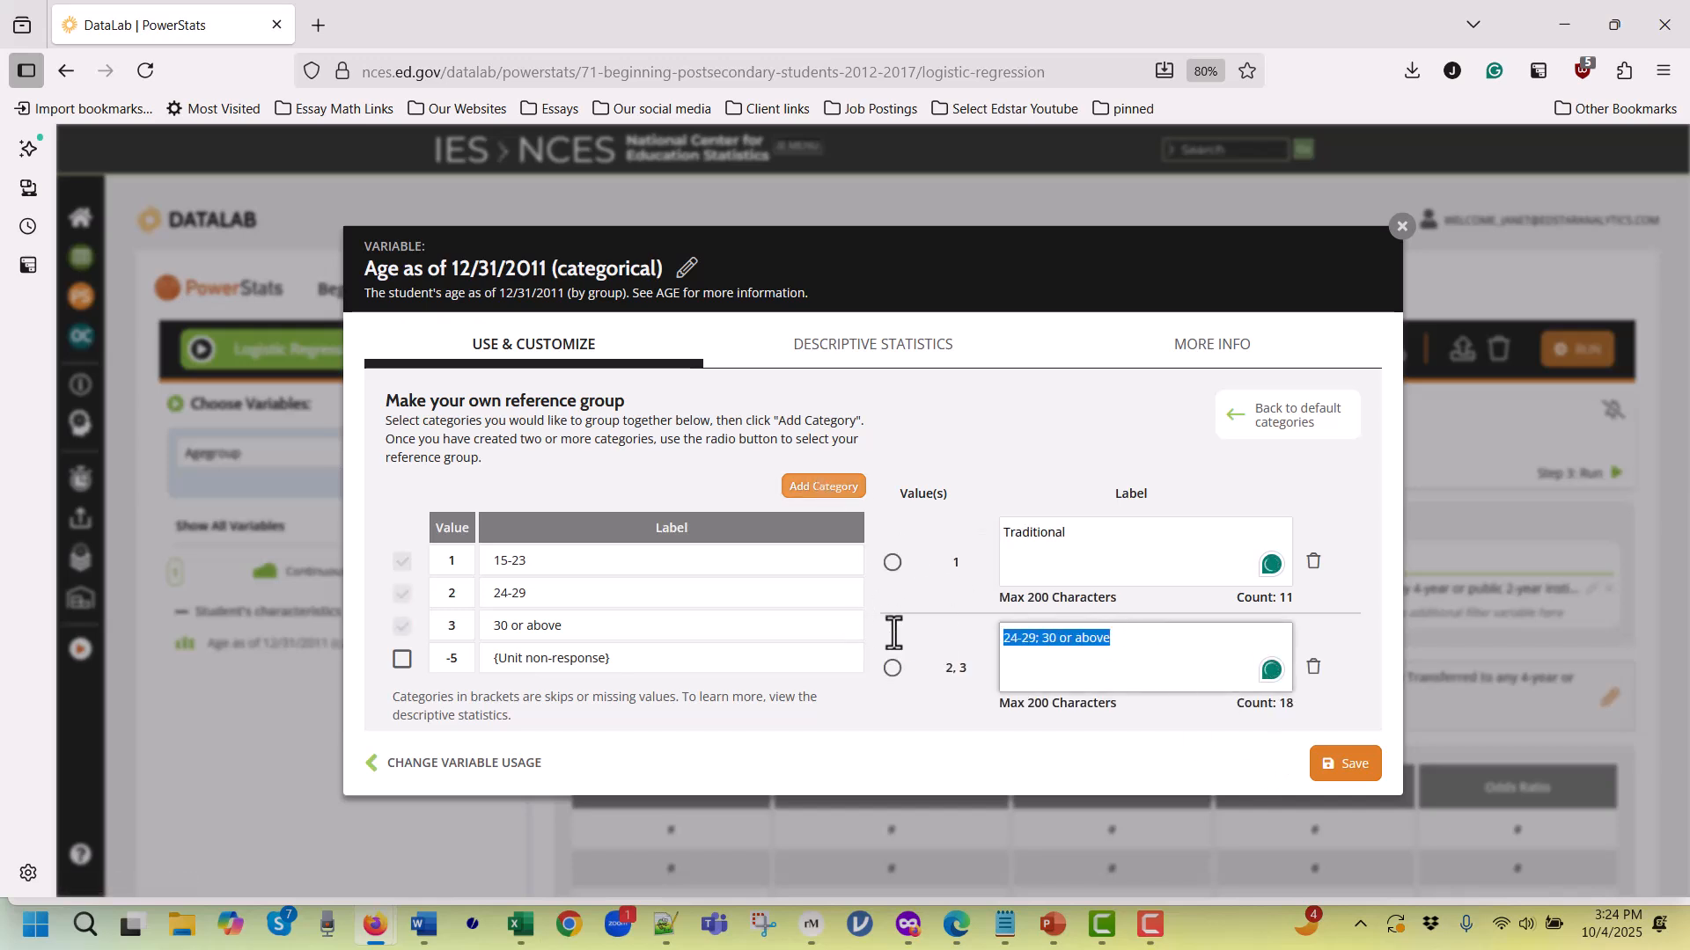
pyautogui.write('Non')
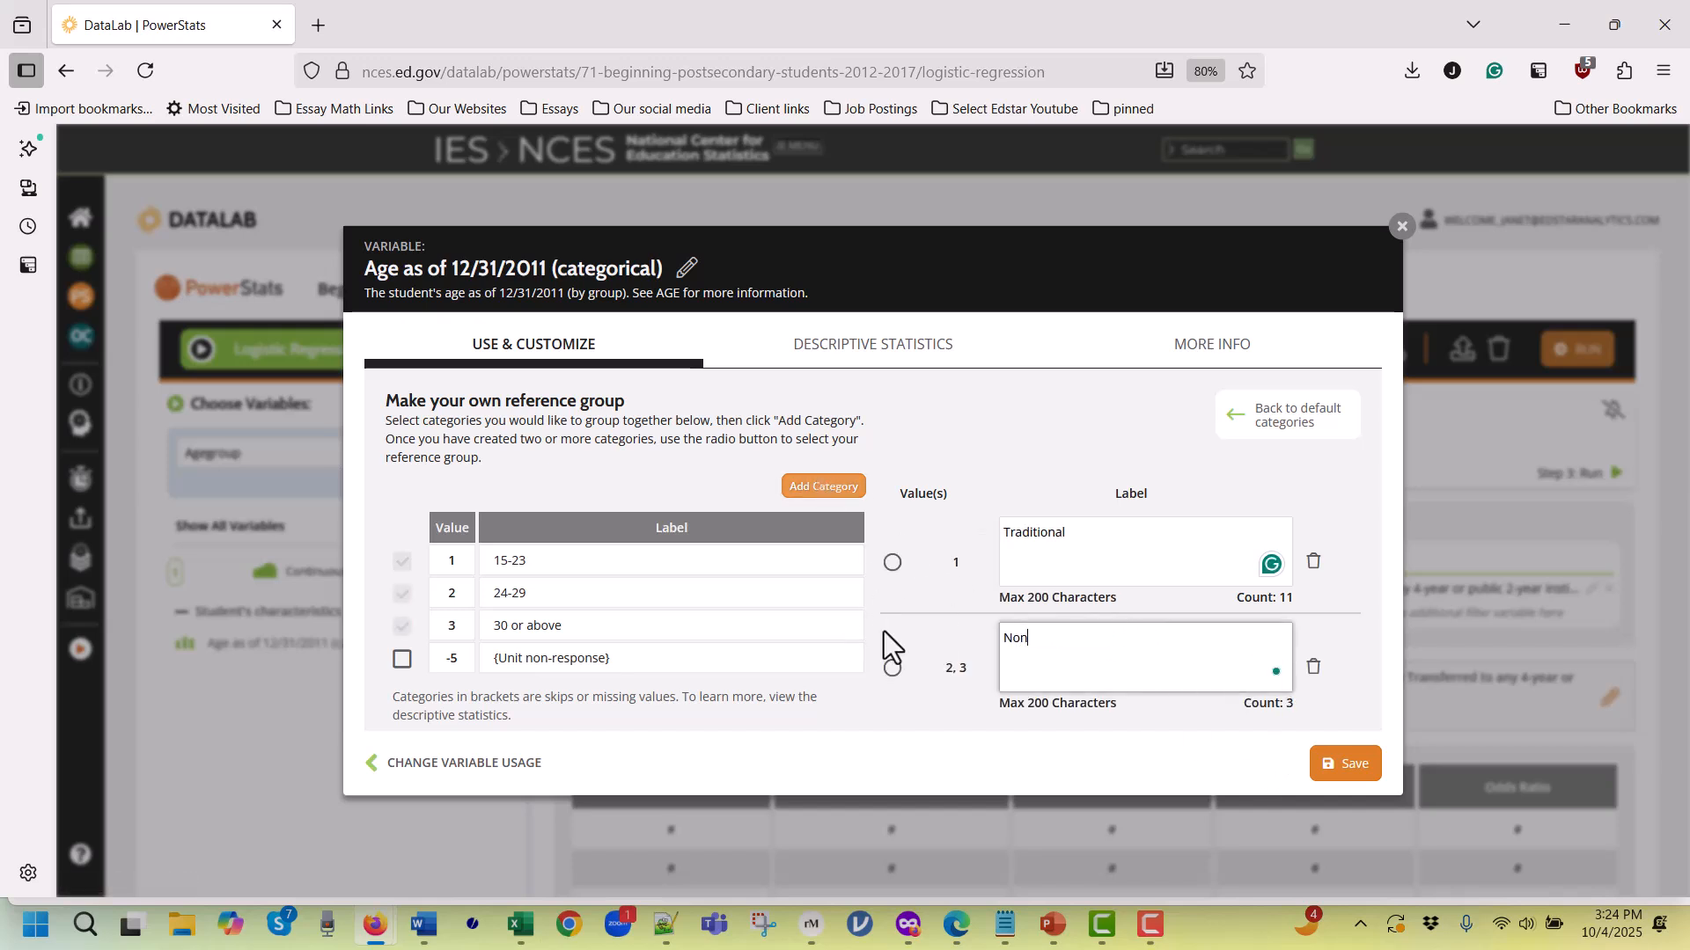
pyautogui.write('-traditional')
# - Select Traditional as the age variable's reference group and save the variable
pyautogui.click(1356, 772)
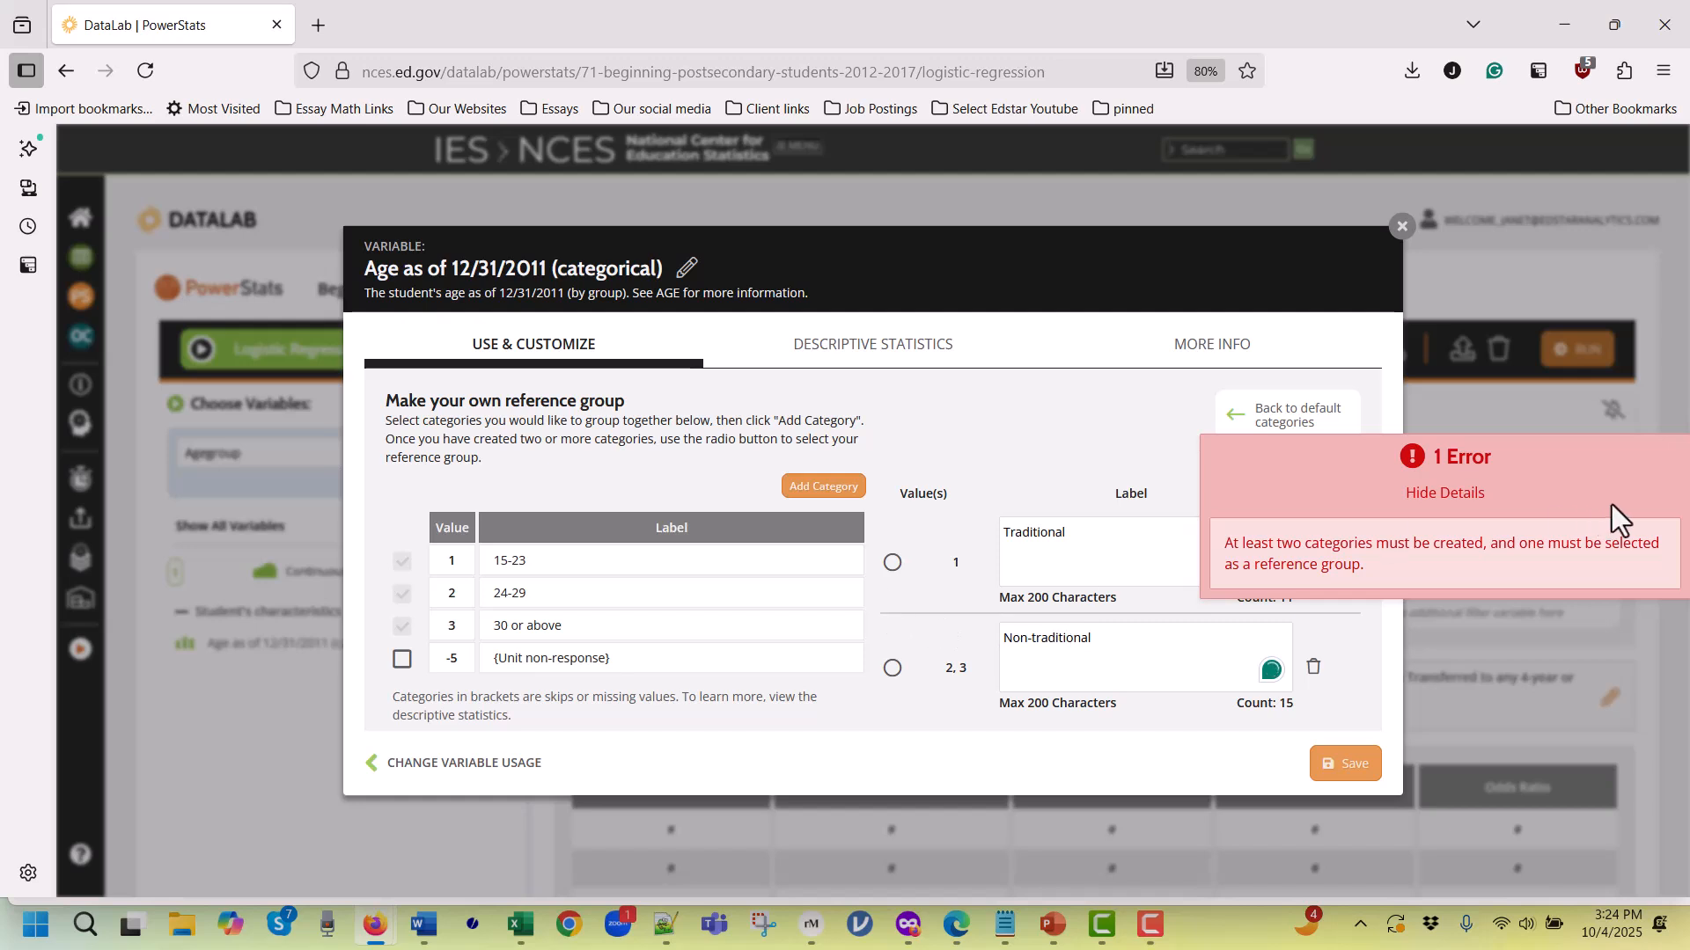
pyautogui.click(892, 564)
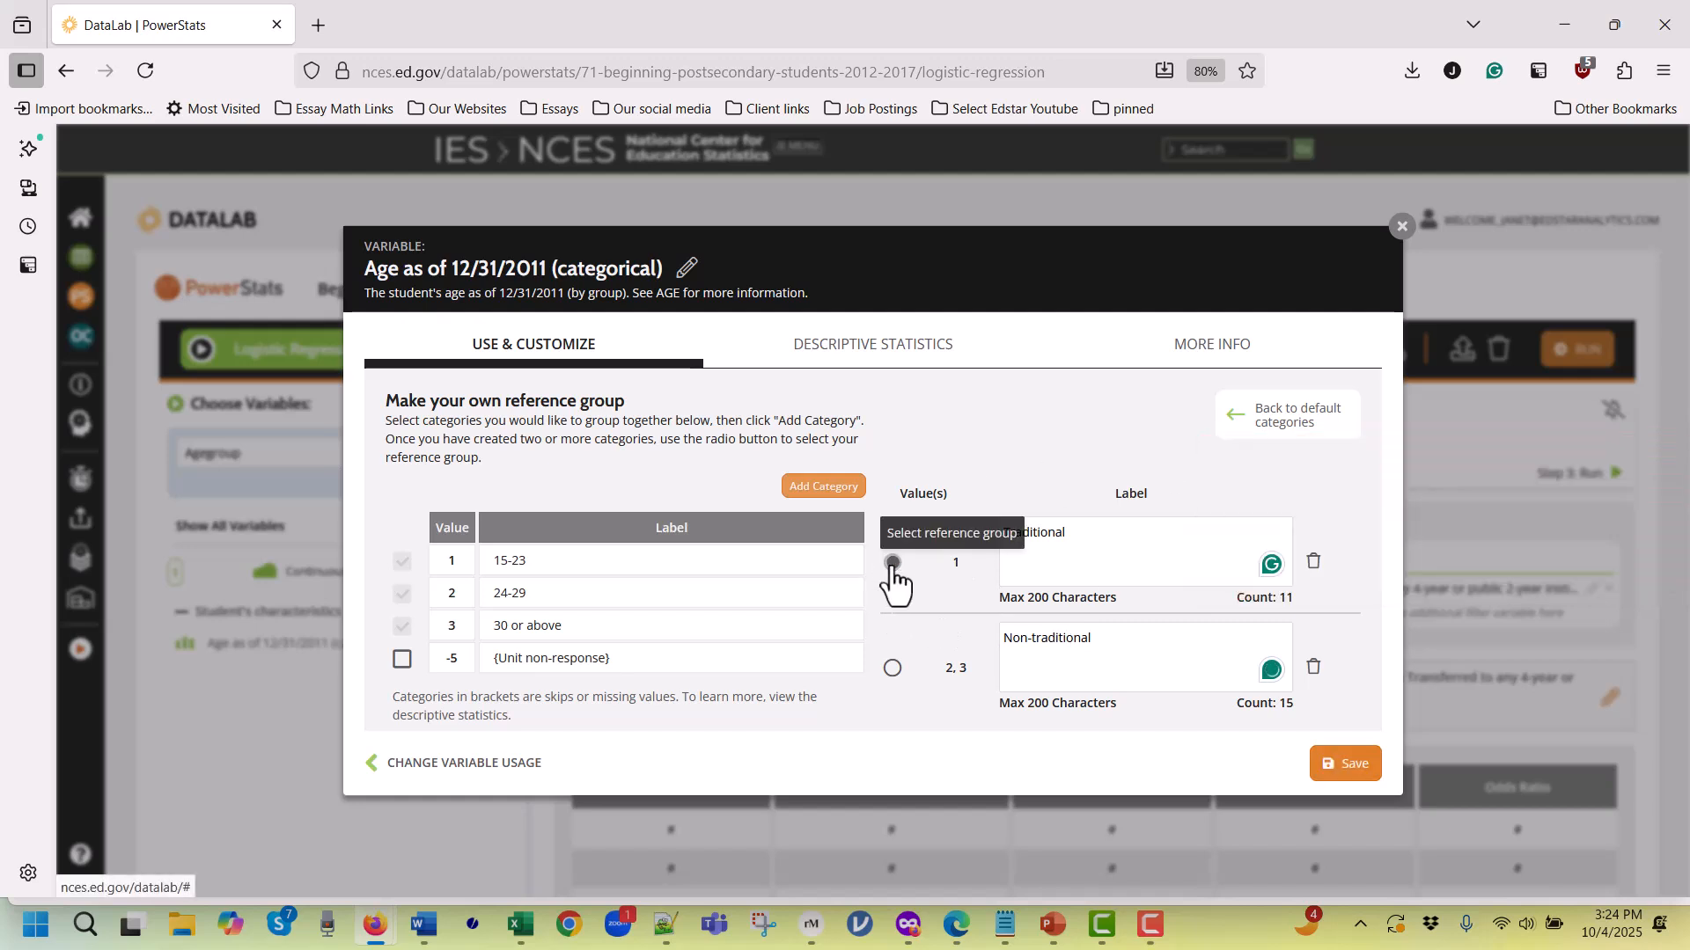
pyautogui.click(1362, 780)
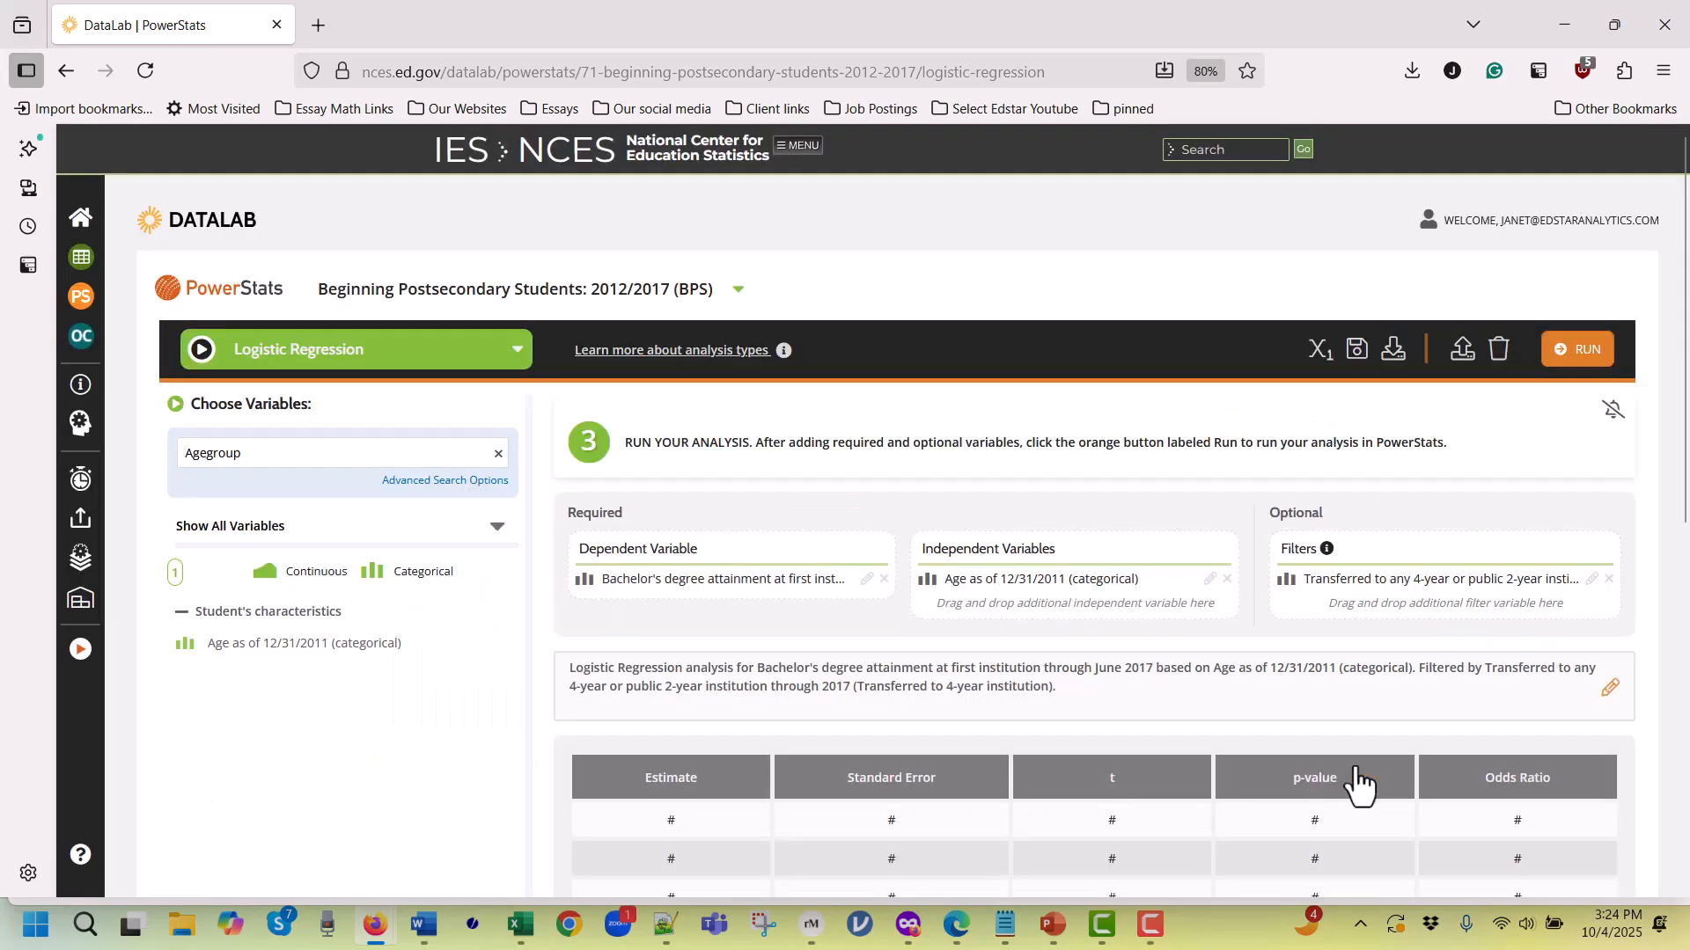
# - Run the logistic regression with the recommended weight WTA000
pyautogui.click(1589, 356)
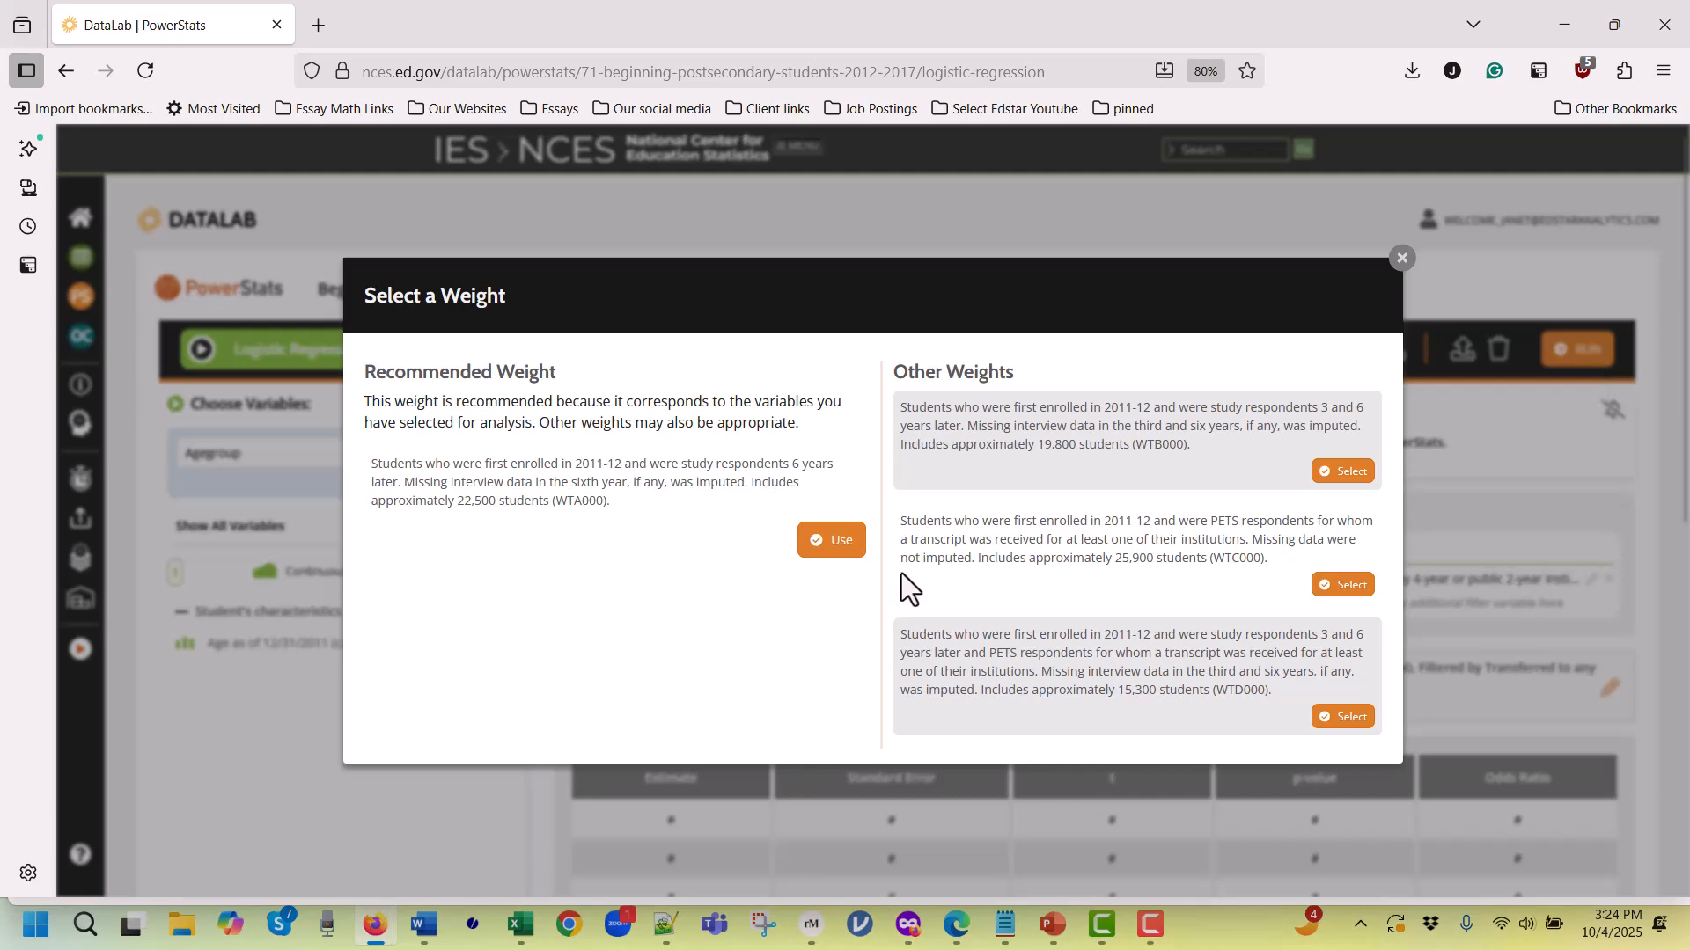
pyautogui.click(815, 544)
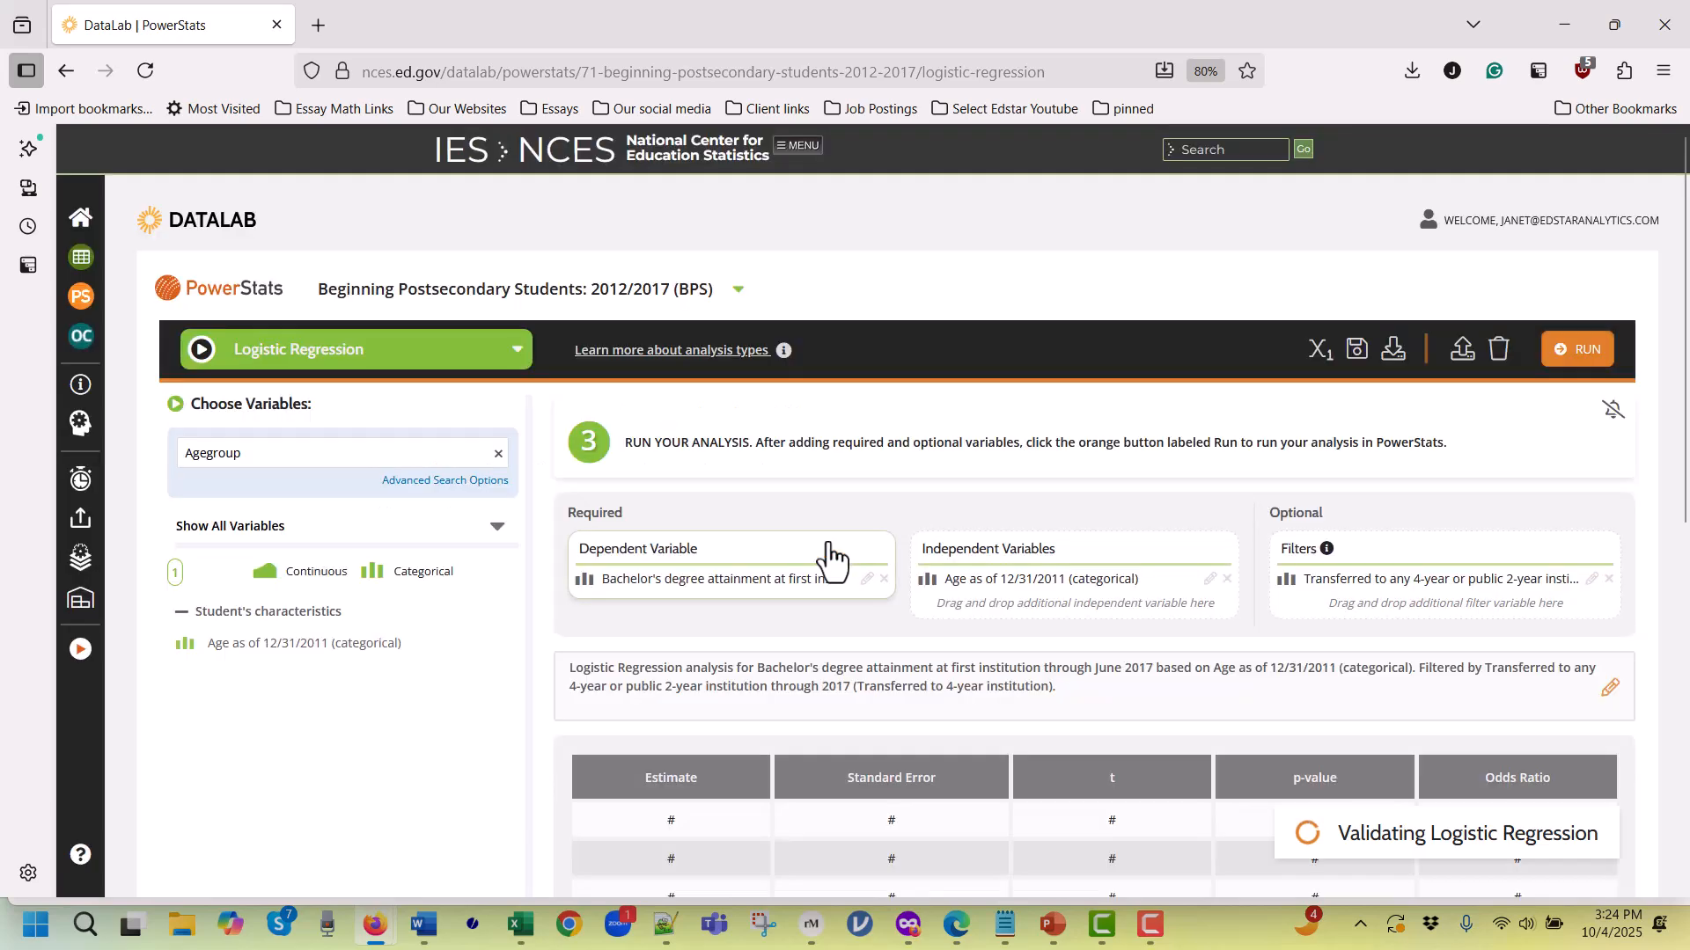